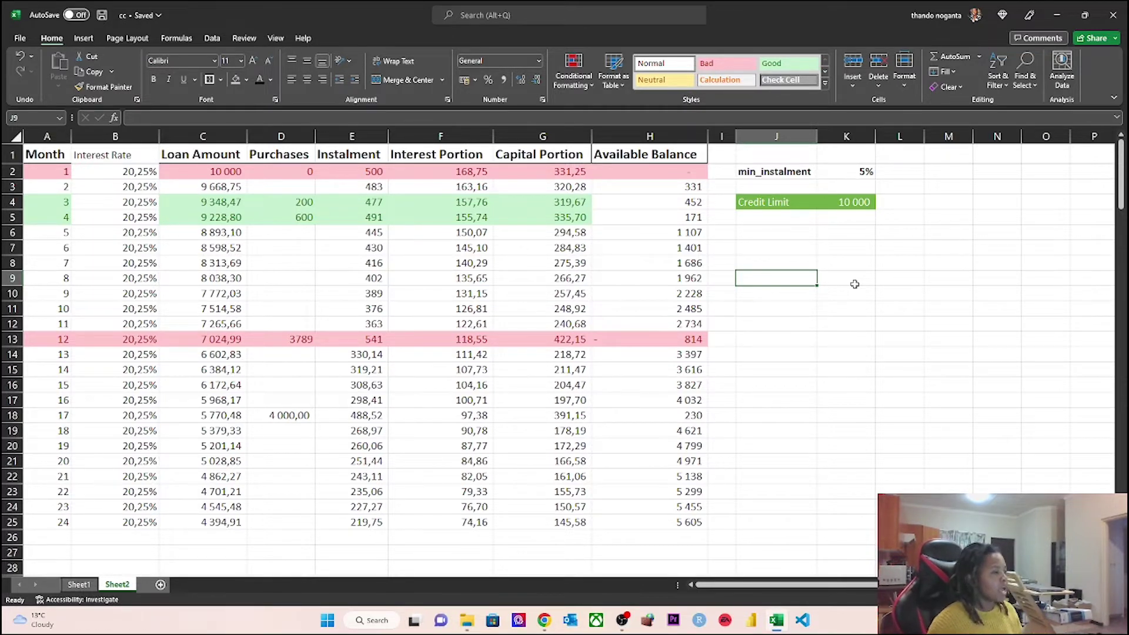
Copy the Month heading's bold, enlarged format onto the Interest Rate heading and save the workbook.
left_click(174, 217)
left_click(48, 151)
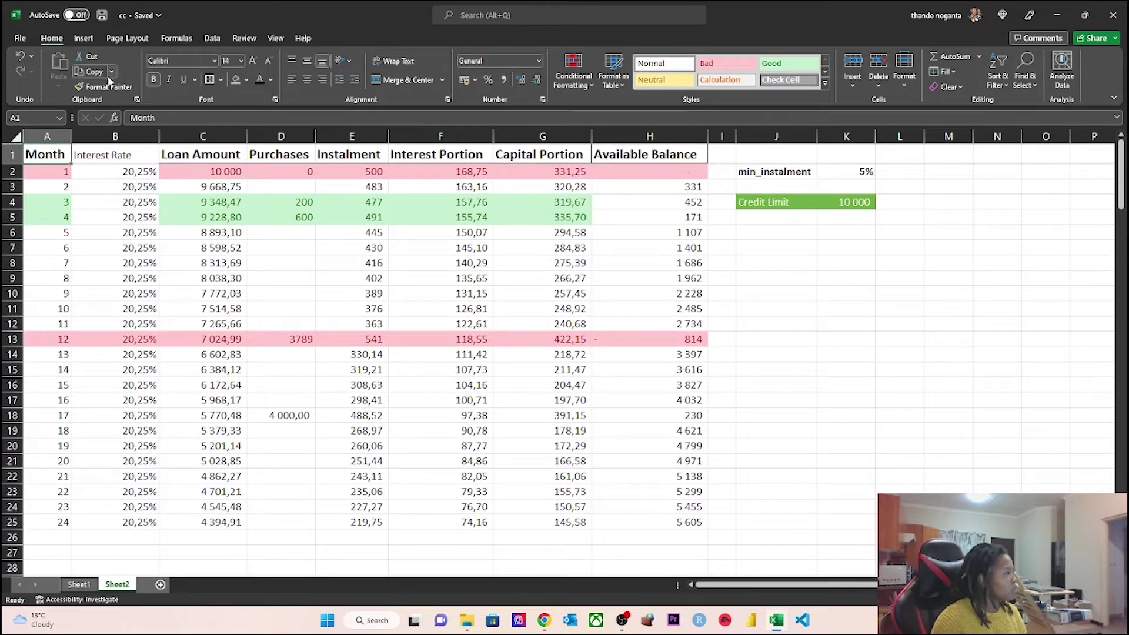
left_click(103, 86)
left_click(111, 156)
left_click(151, 213)
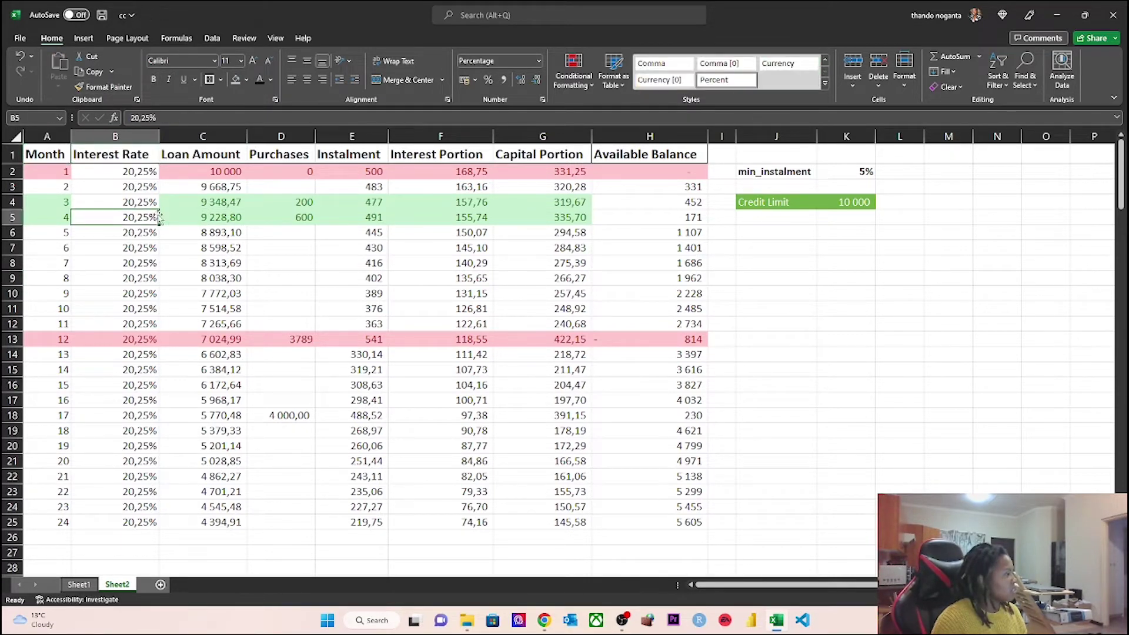
left_click(568, 371)
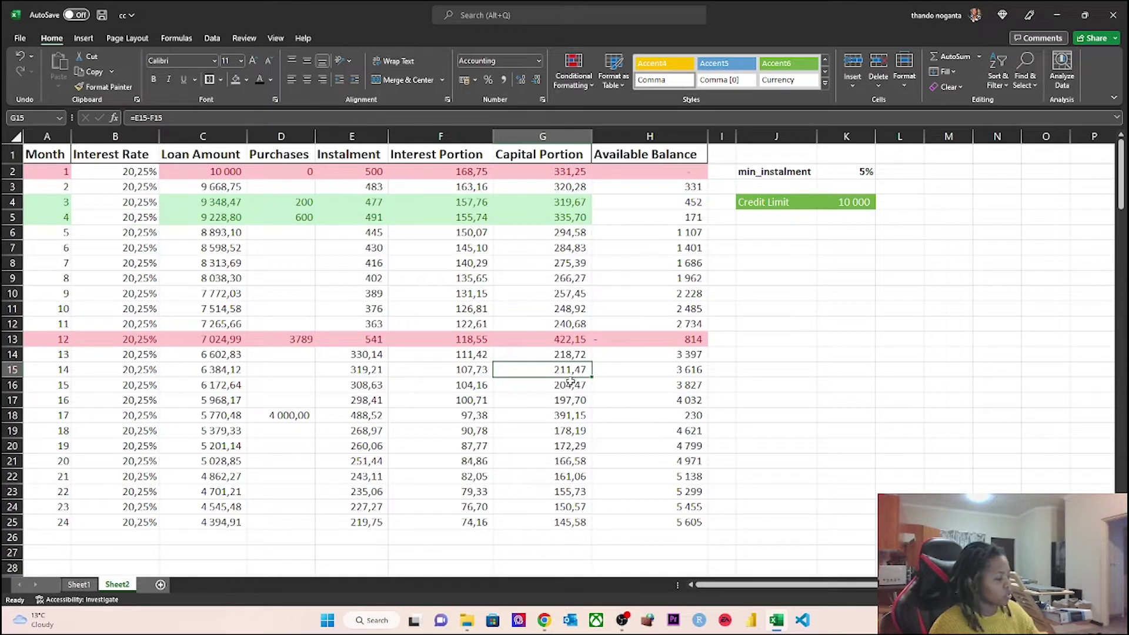
key("ctrl+s")
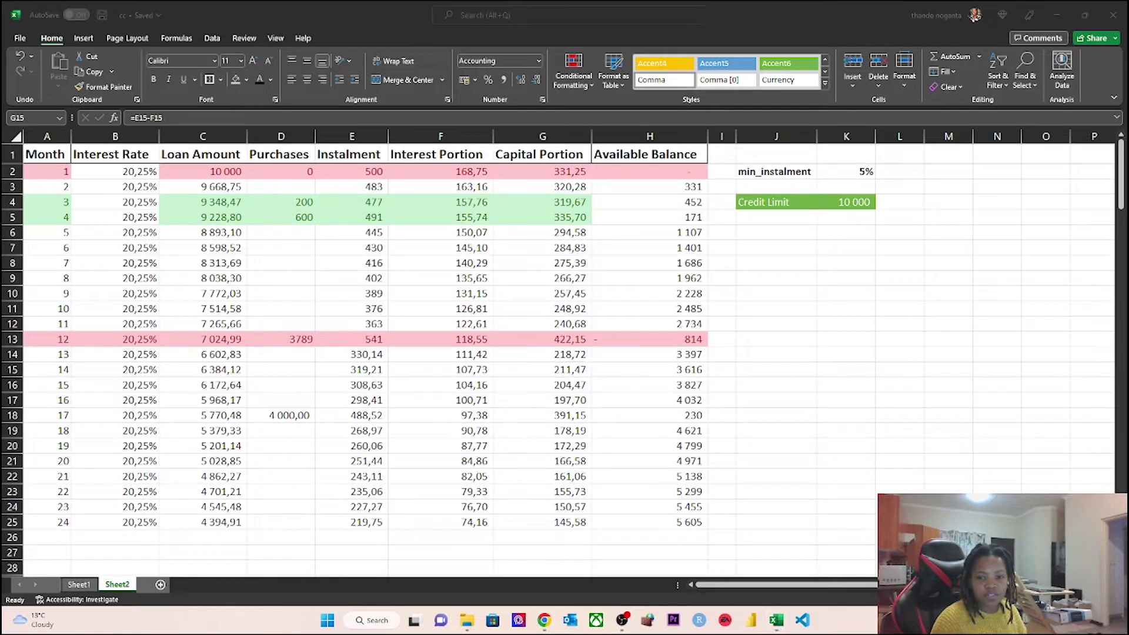
On Nedbank's rates page, highlight the Gold credit card's 20.25% interest rate.
left_click(544, 621)
left_click(647, 314)
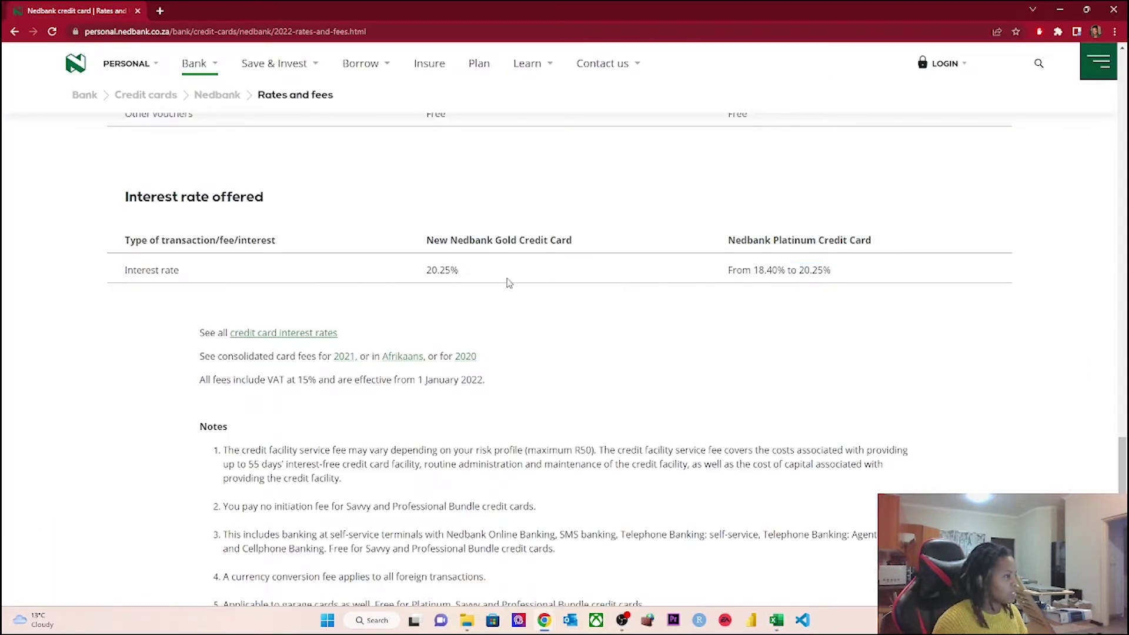
scroll(172, 278, "up", 1)
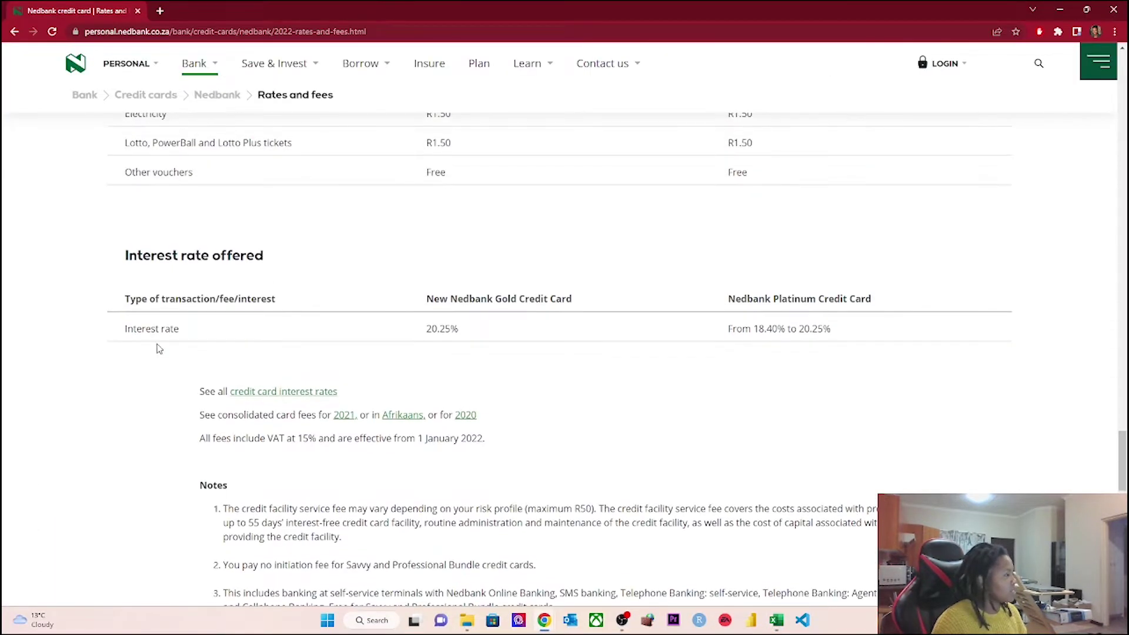
left_click_drag(467, 337, 420, 330)
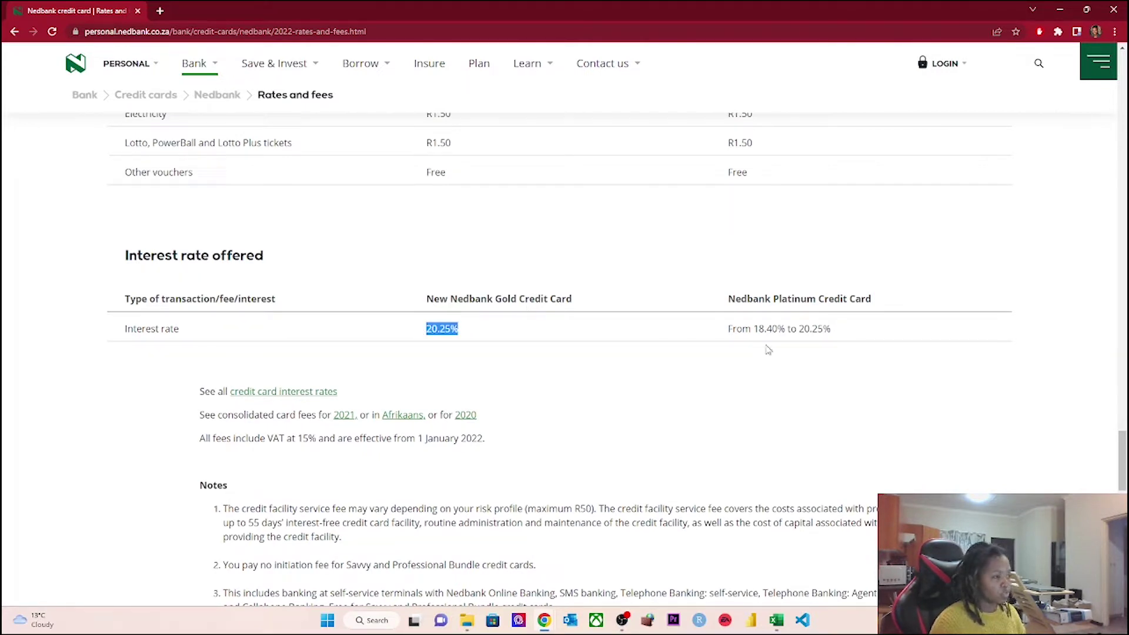
left_click_drag(756, 328, 845, 334)
left_click(847, 335)
Back in the schedule, review the 20,25% rate, month 5 loan amount, 10 000 credit limit and 5% minimum instalment.
left_click(1057, 12)
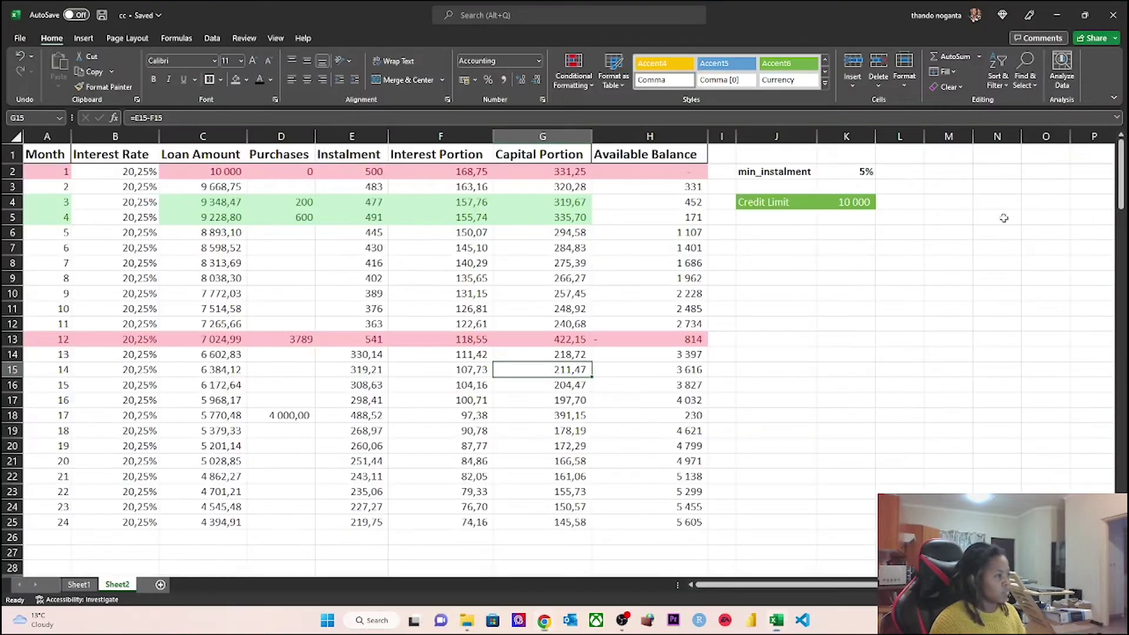
left_click(200, 231)
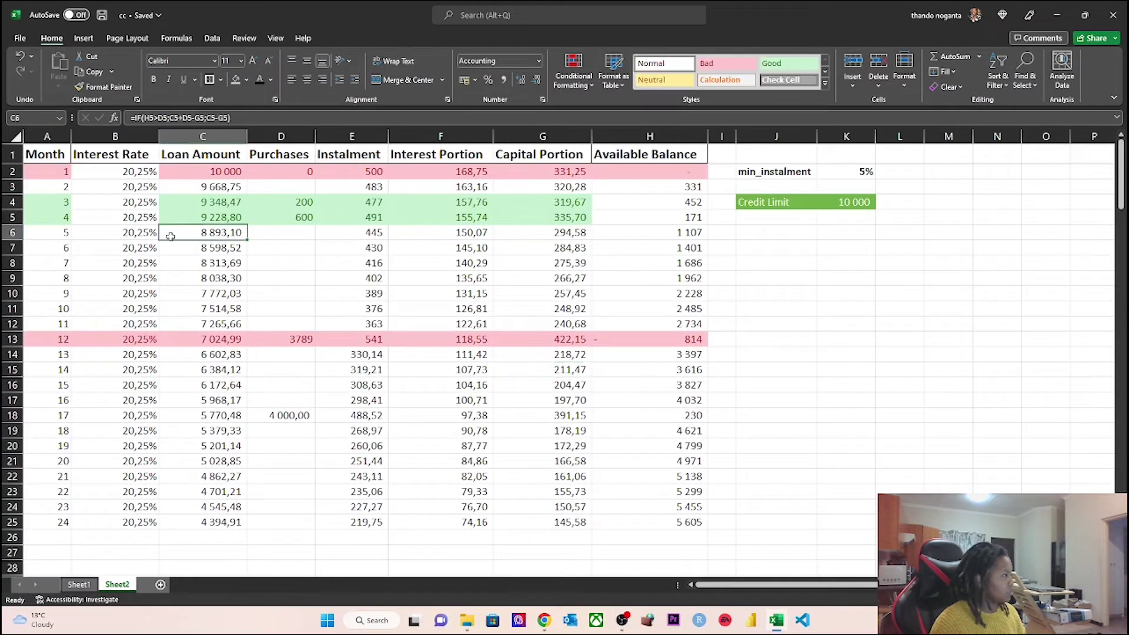
left_click(140, 175)
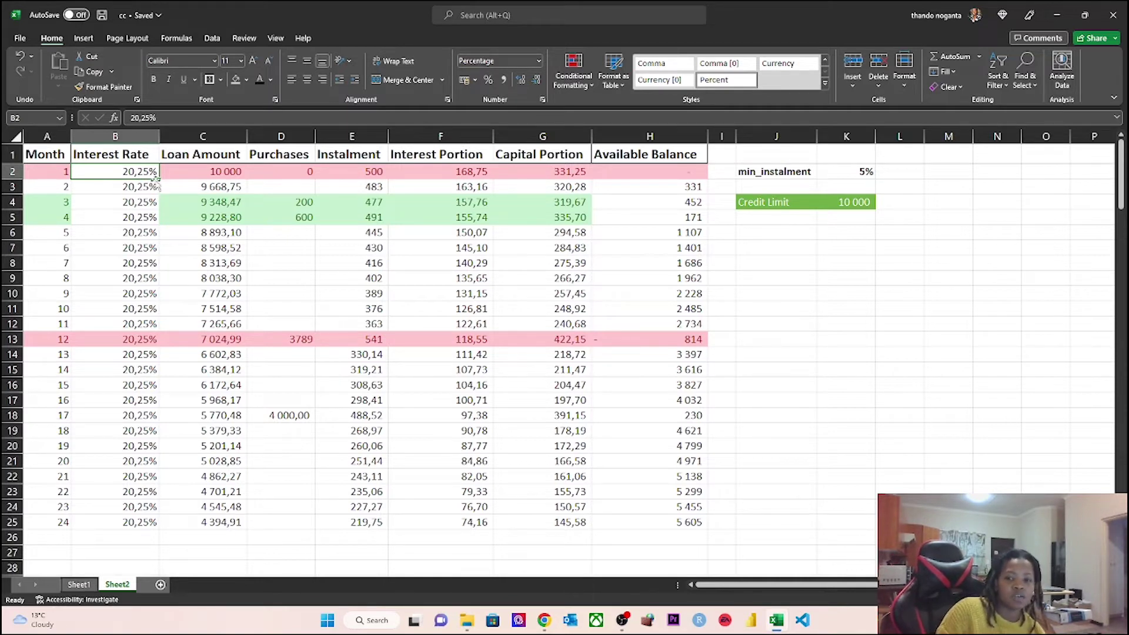
left_click(127, 219)
left_click(170, 232)
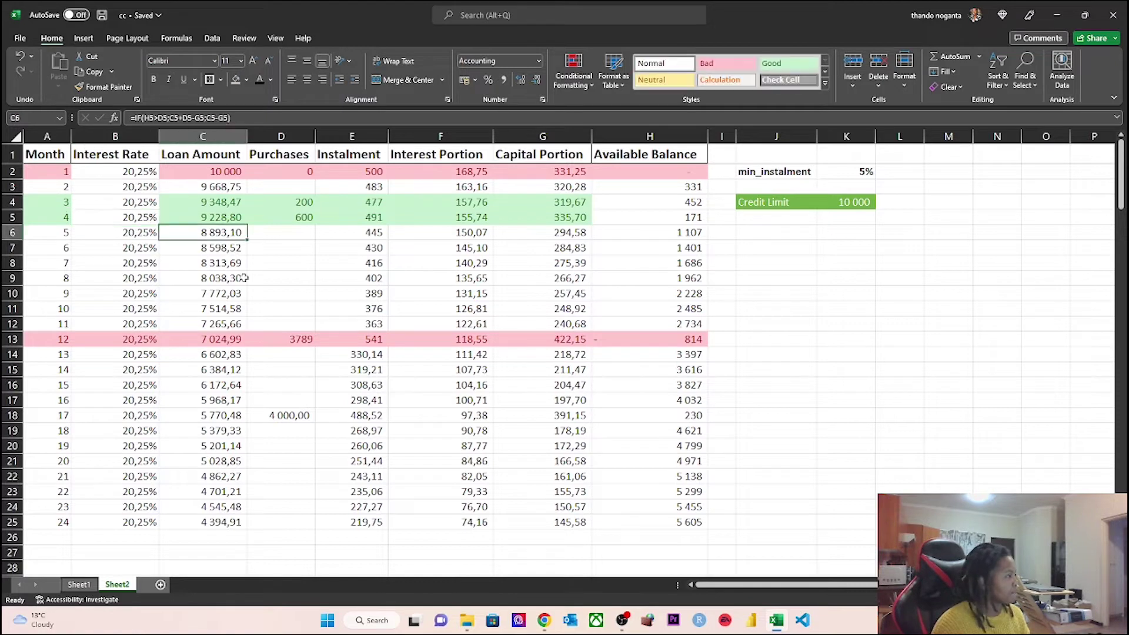
left_click(838, 203)
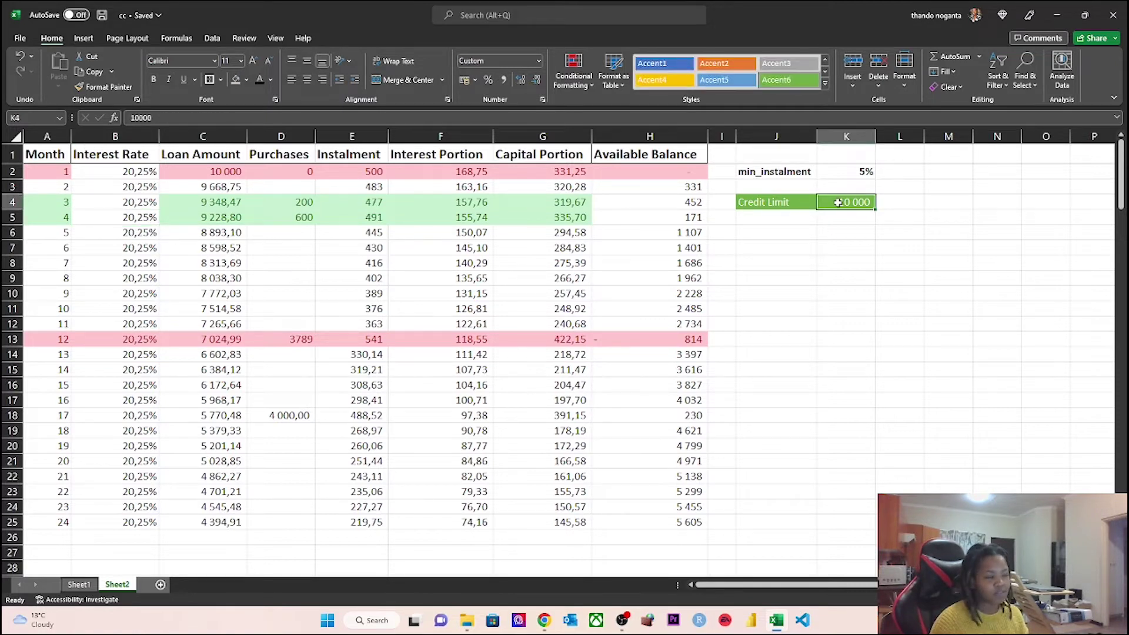
left_click(858, 177)
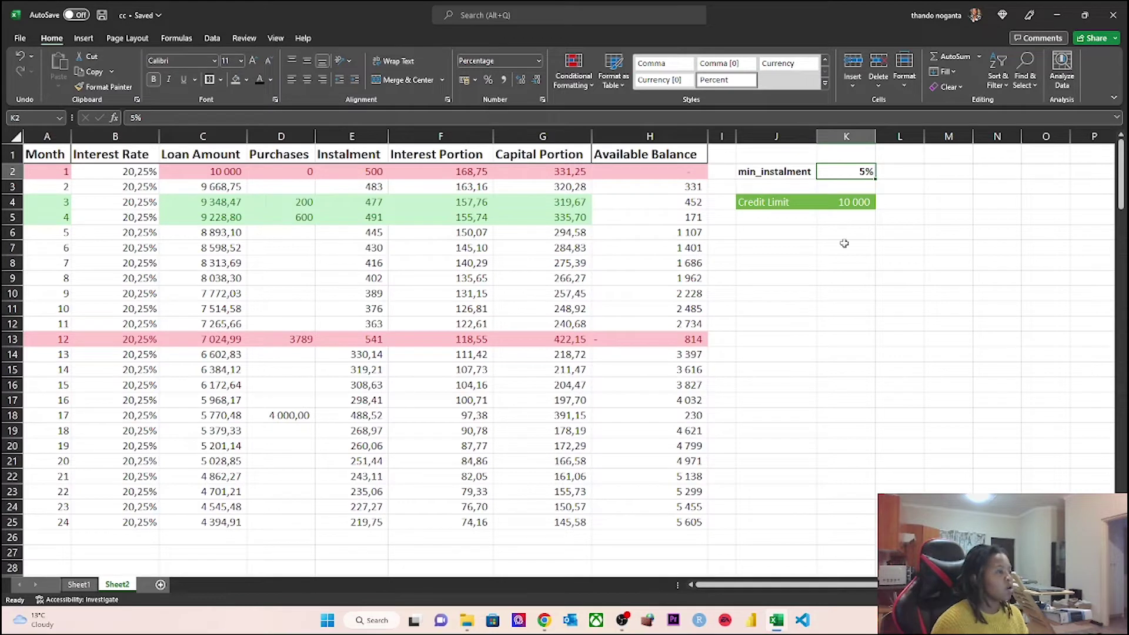
left_click(497, 233)
double_click(376, 170)
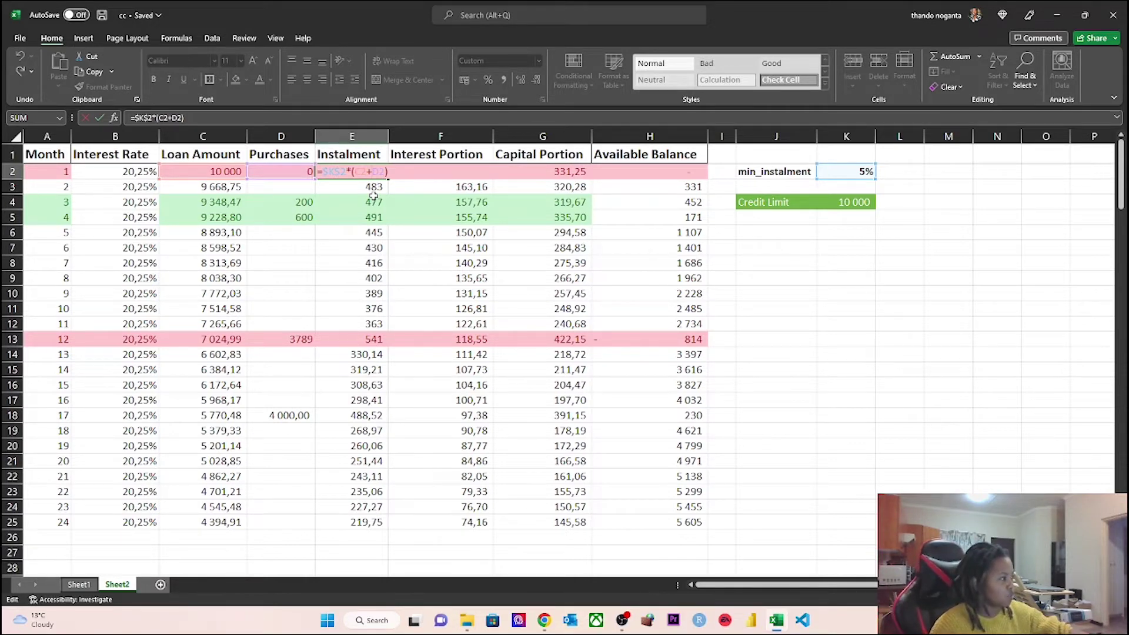
key("Escape")
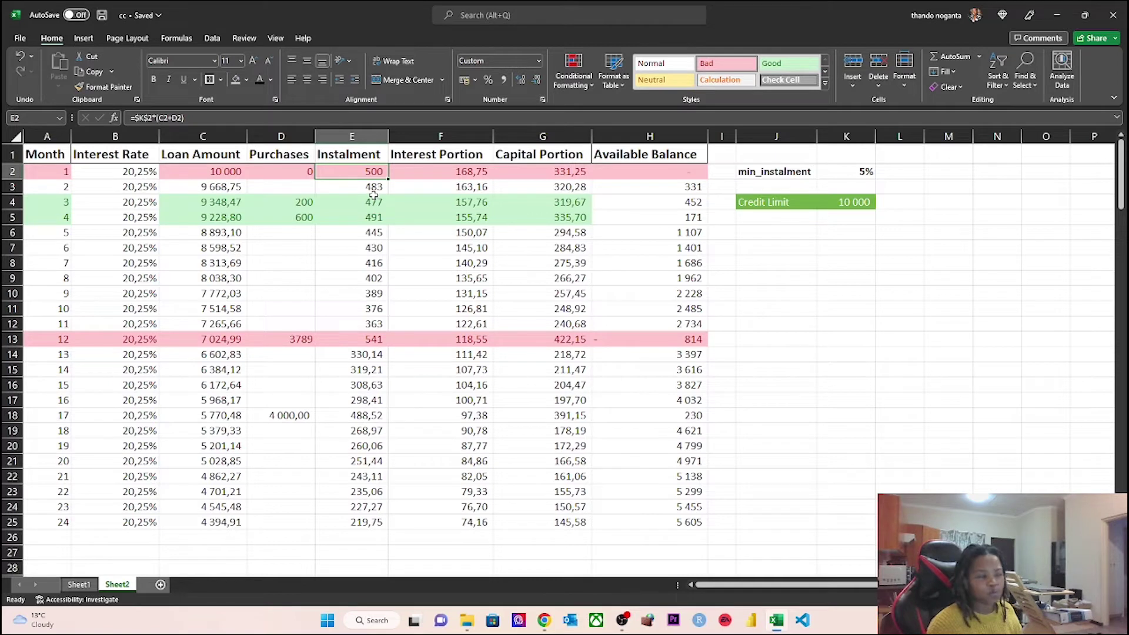
left_click(509, 233)
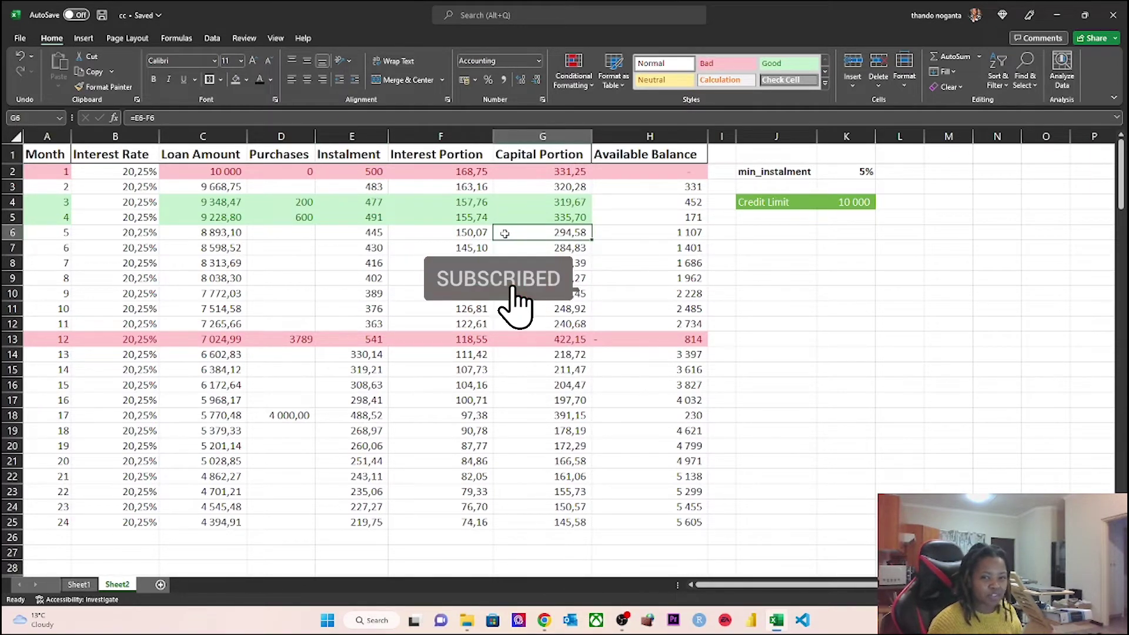
left_click(459, 278)
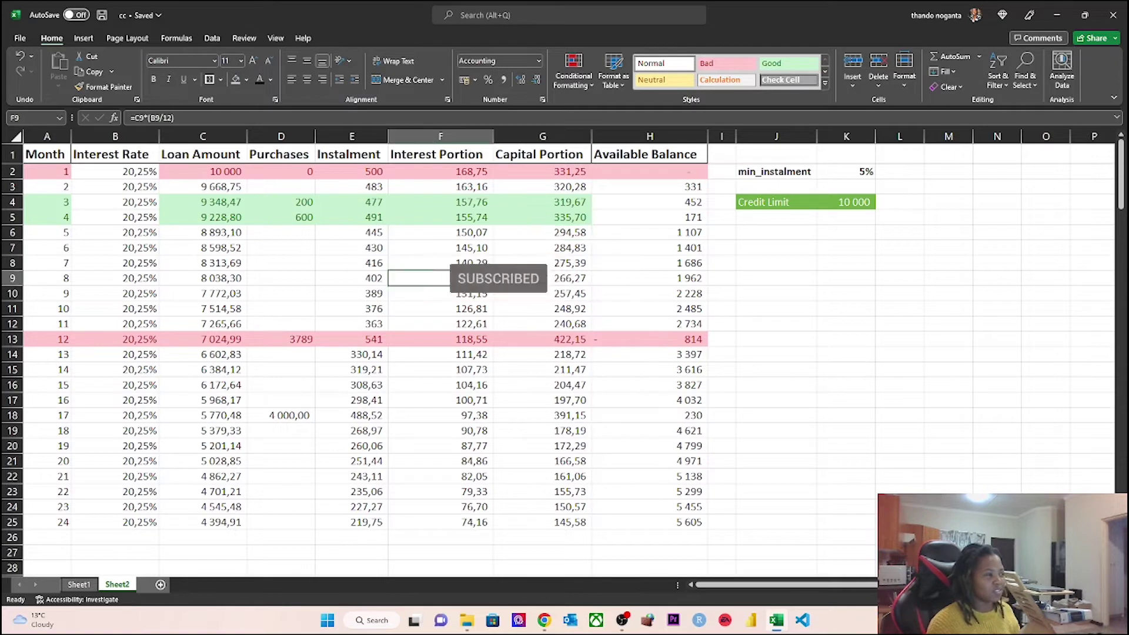
left_click(741, 315)
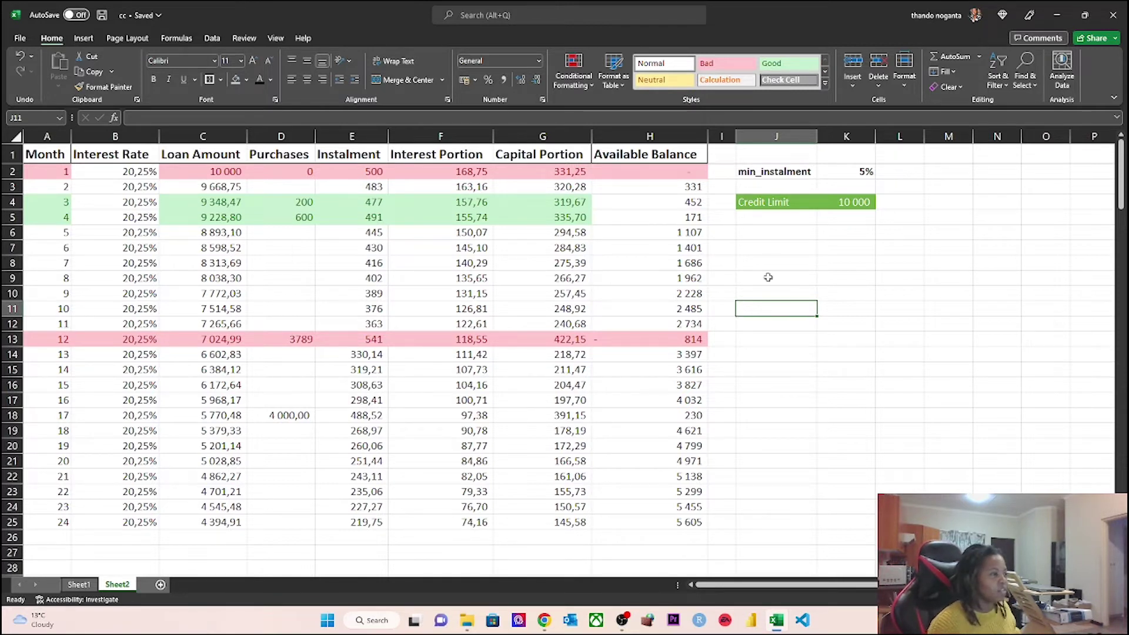
left_click(687, 261)
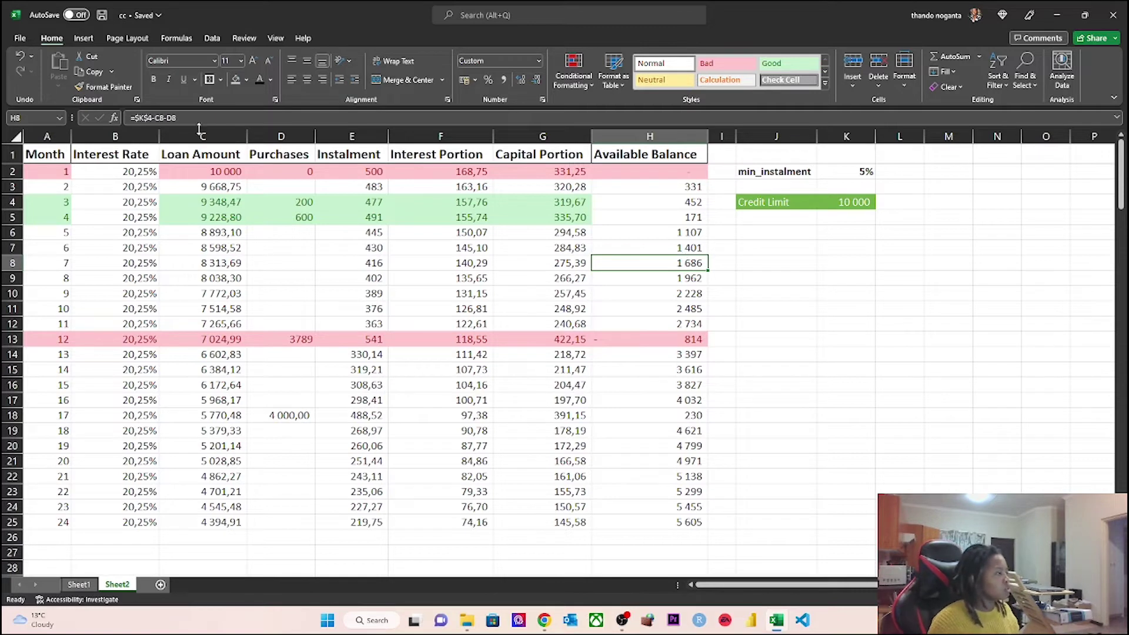
left_click(212, 172)
left_click(144, 171)
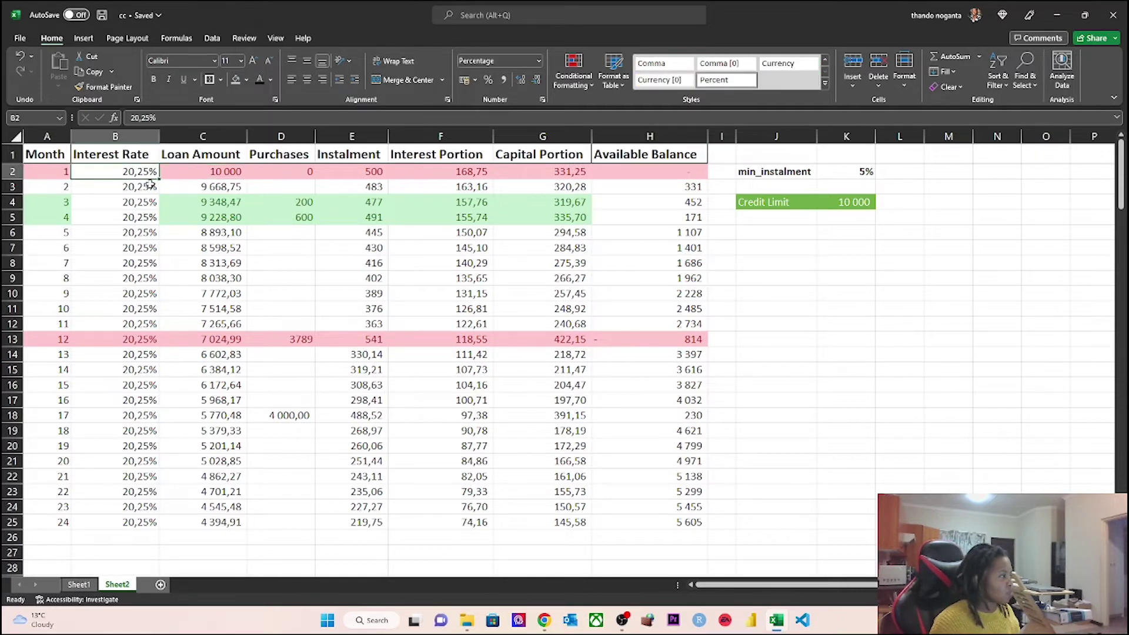
left_click(200, 173)
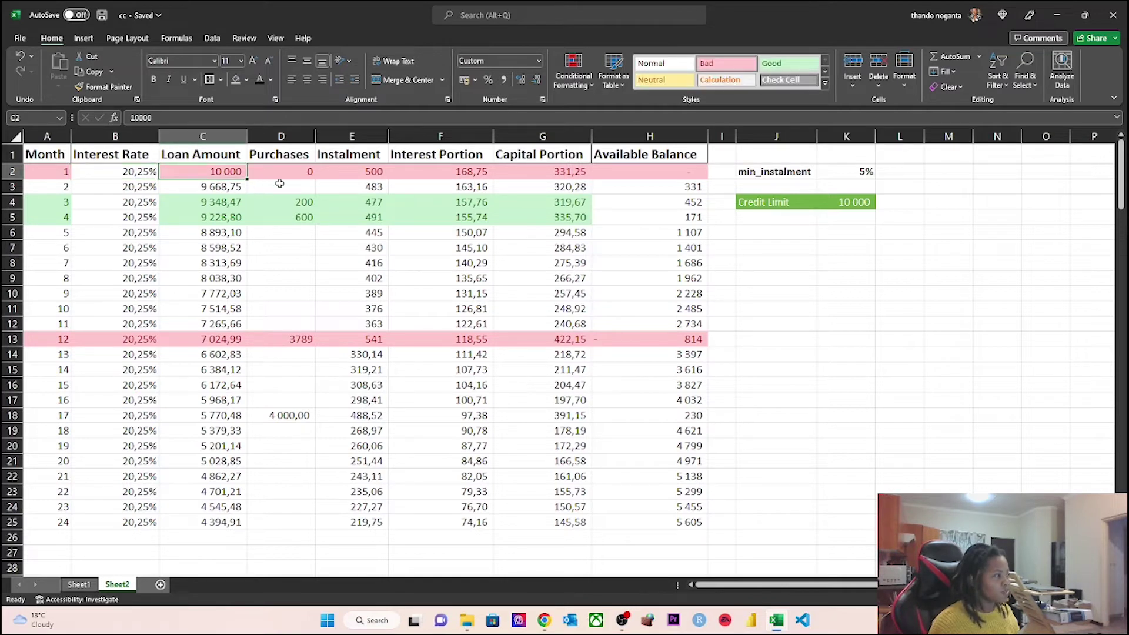
left_click(301, 172)
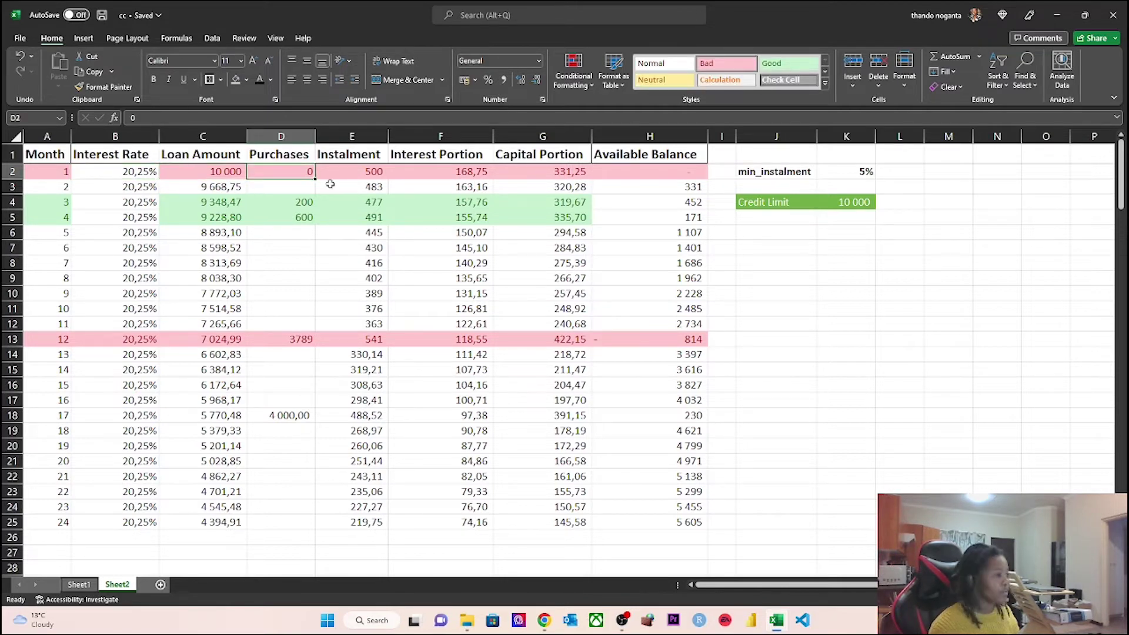
left_click(368, 175)
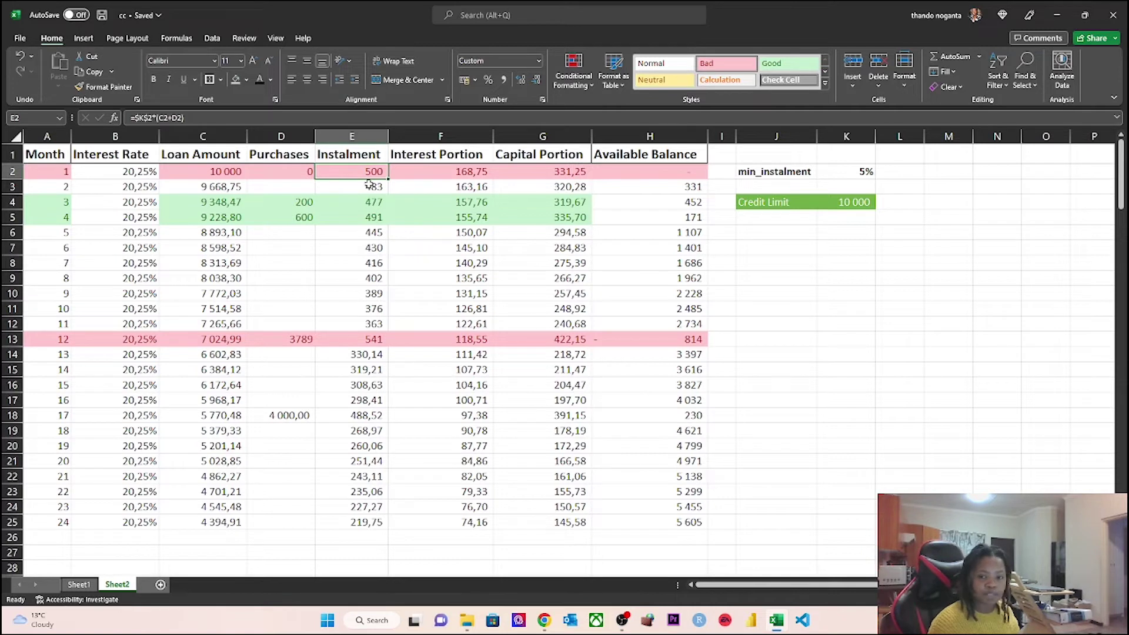
double_click(373, 172)
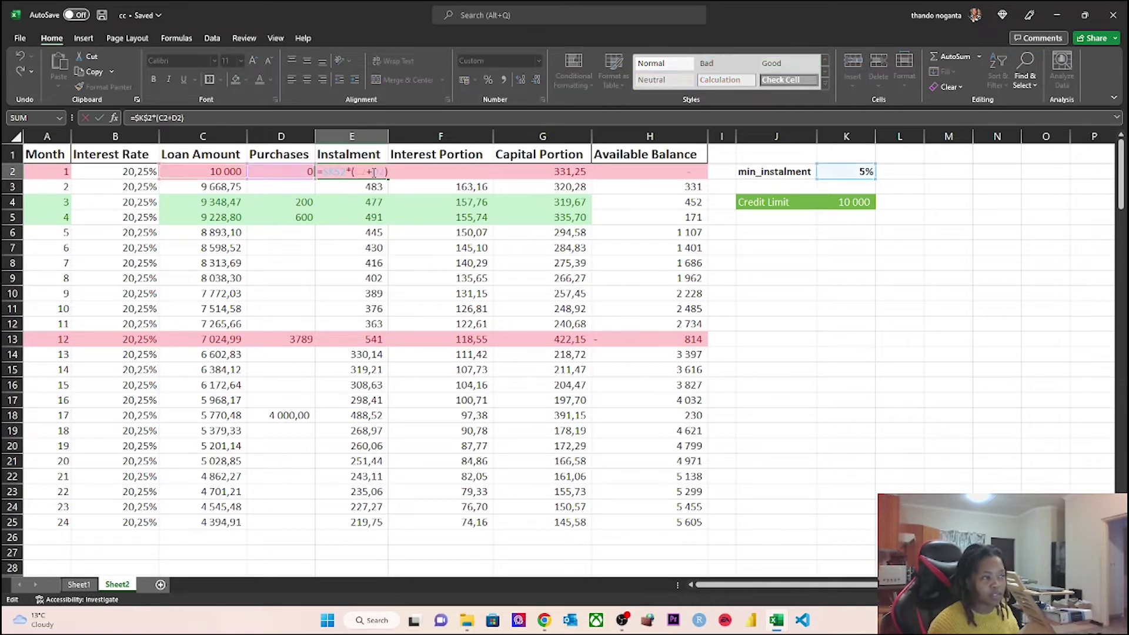
key("Escape")
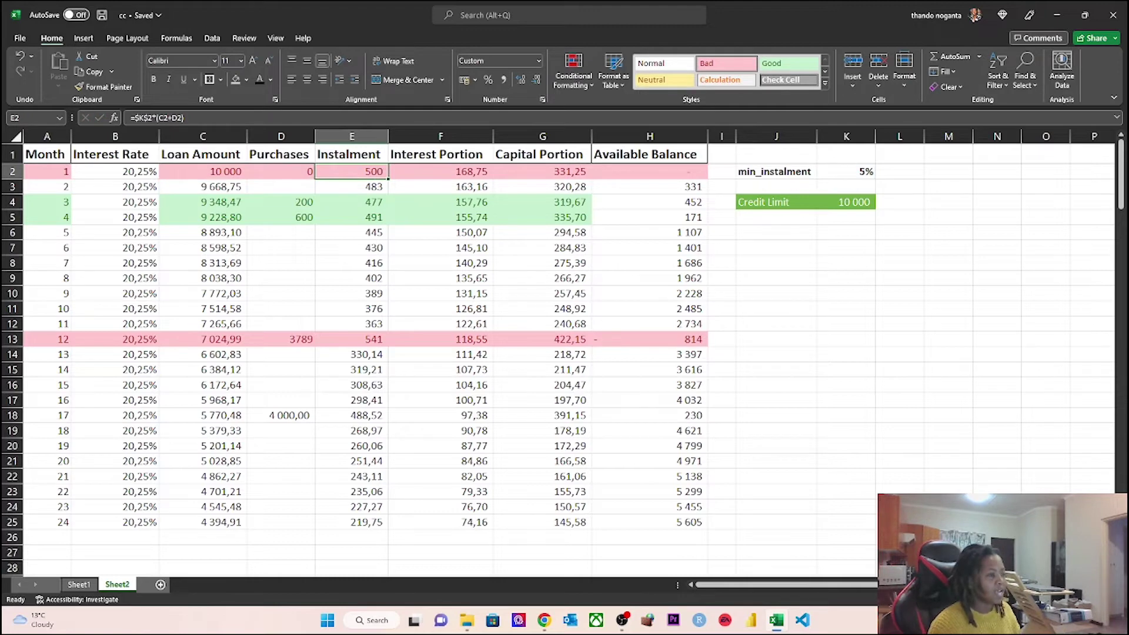
scroll(785, 410, "up", 1)
left_click(501, 171)
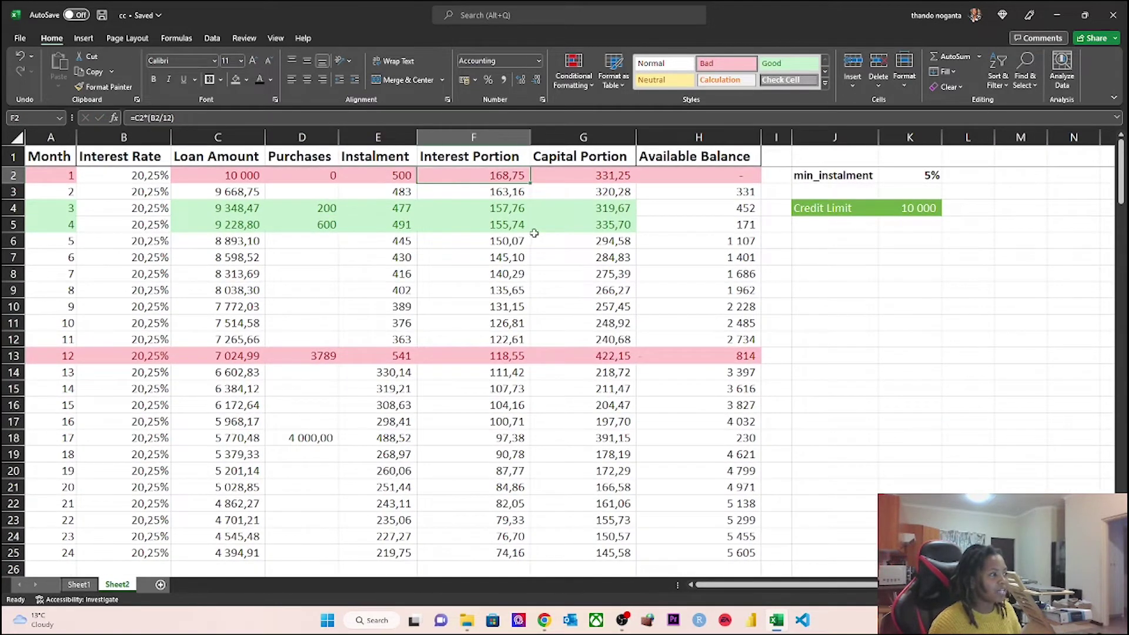
left_click(525, 241)
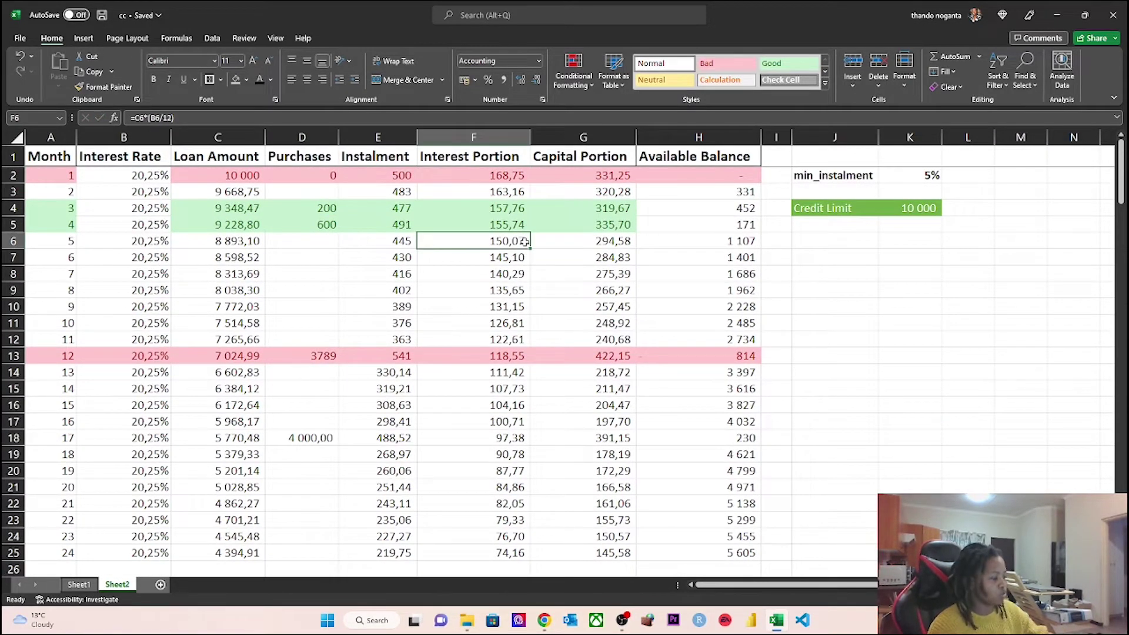
left_click(573, 180)
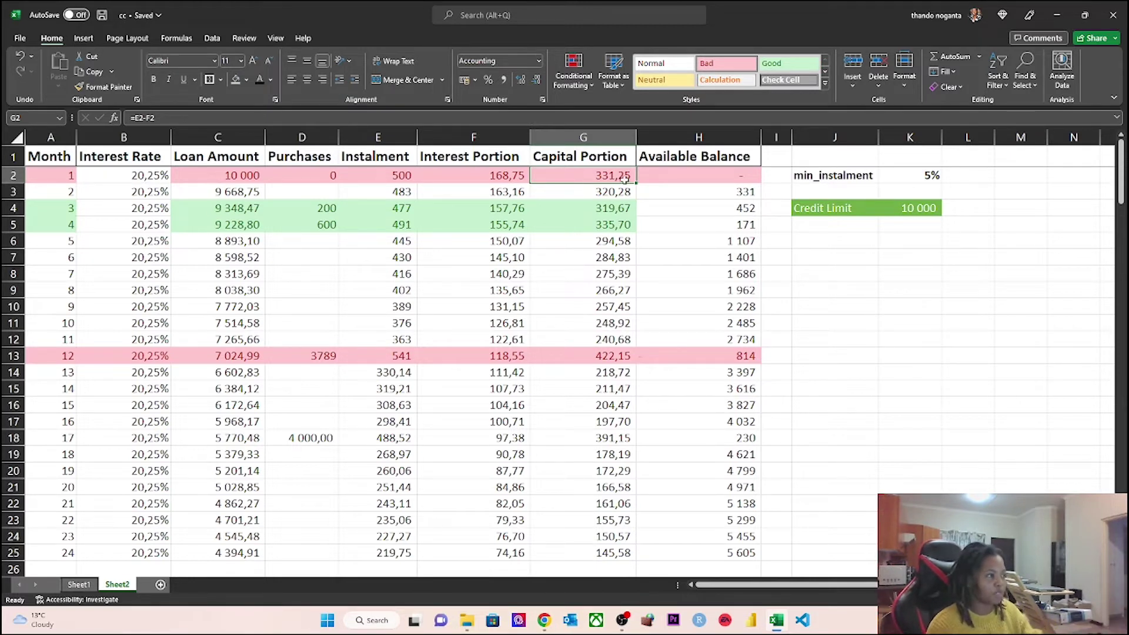
double_click(654, 175)
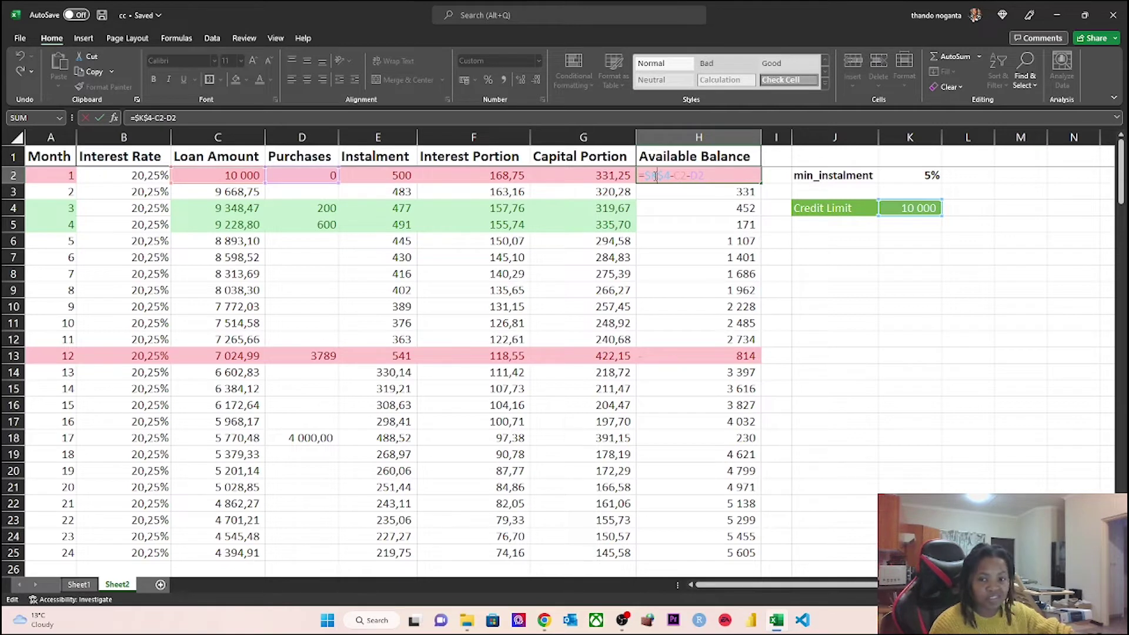
key("Escape")
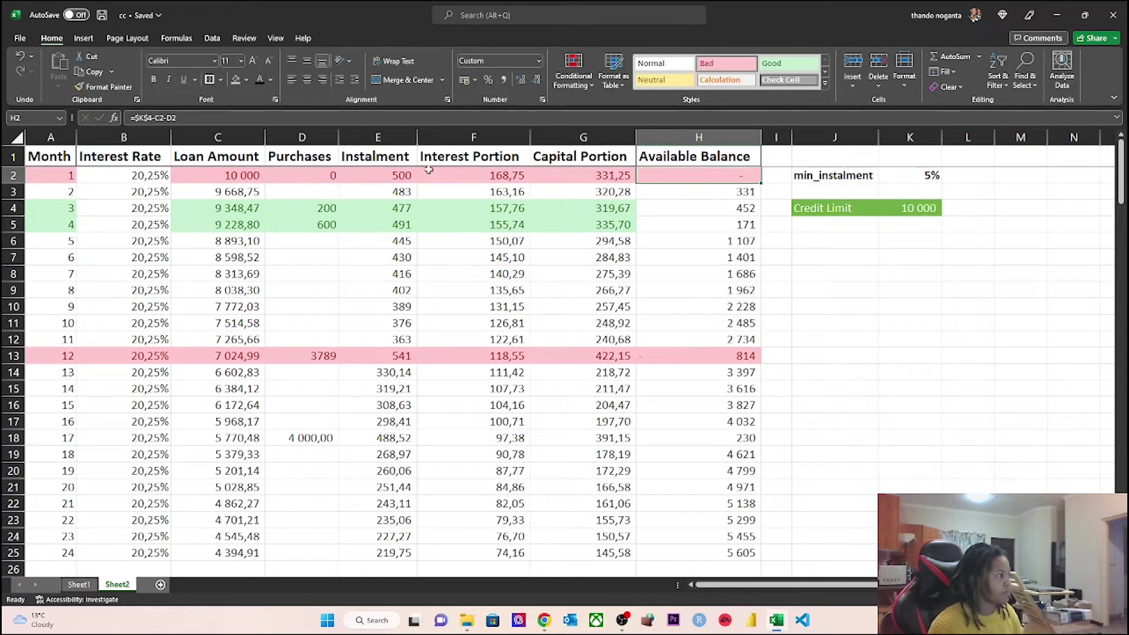
double_click(240, 193)
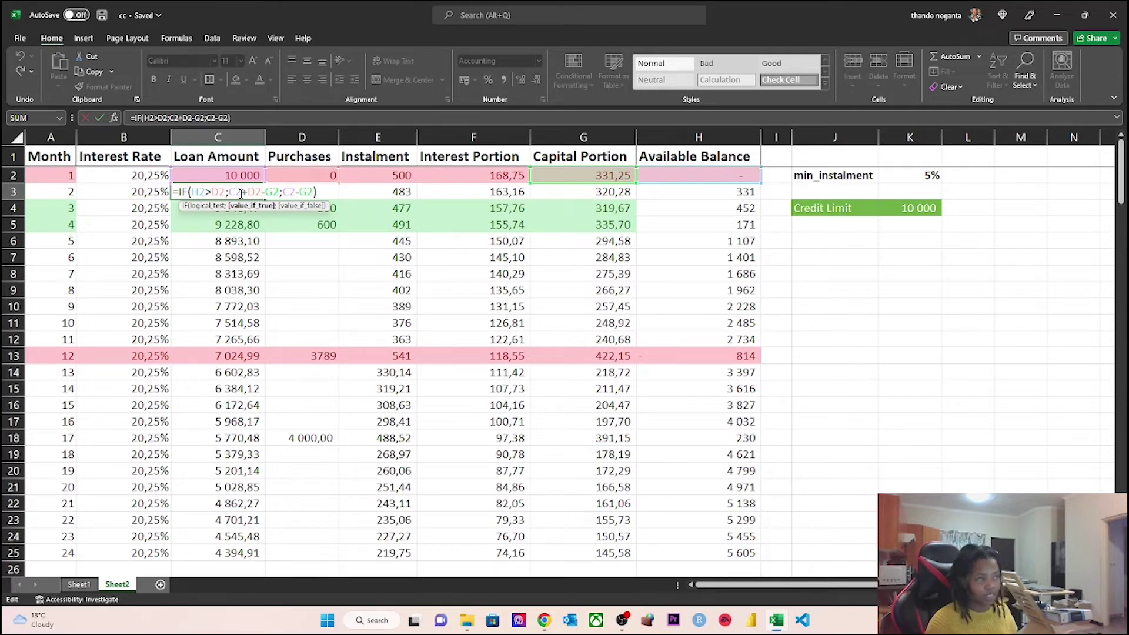
key("ctrl+Return")
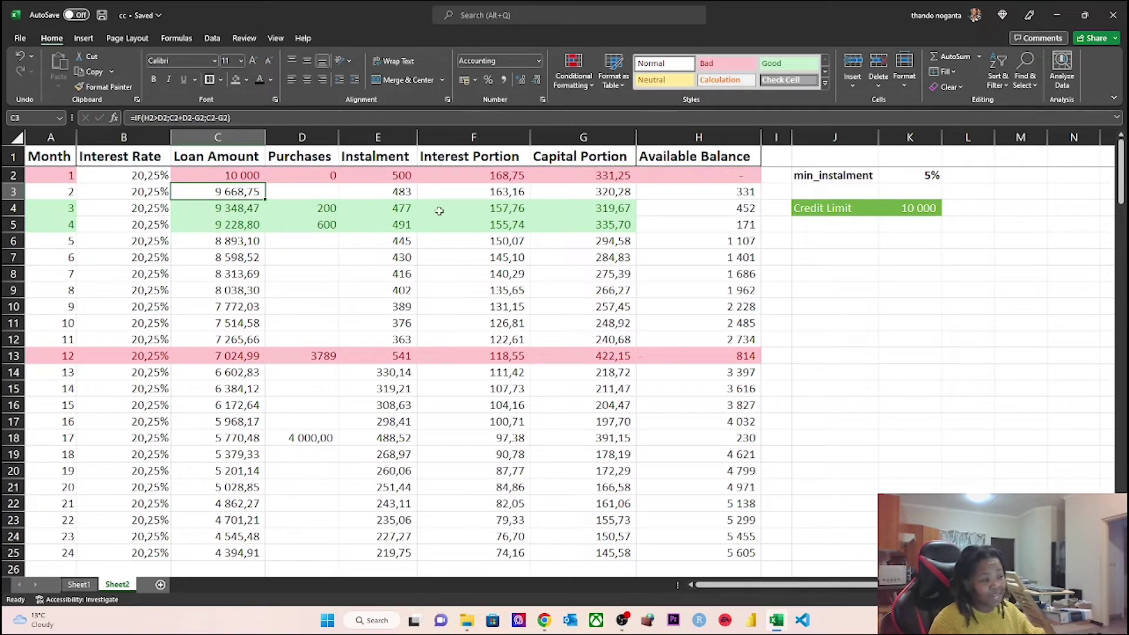
left_click(575, 177, "ctrl")
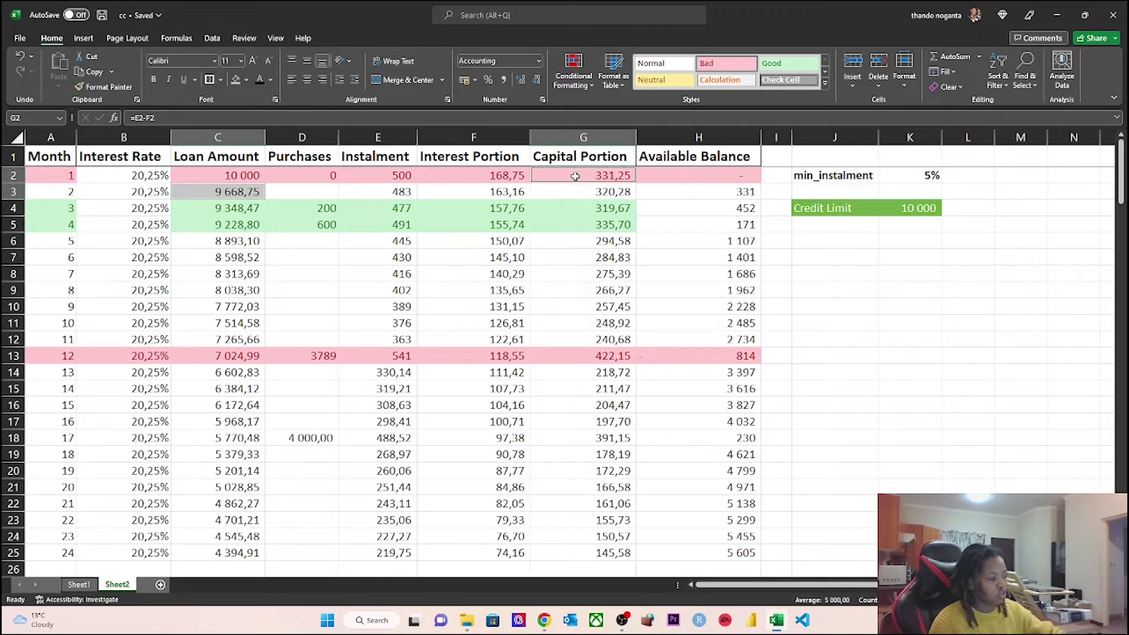
left_click(235, 192)
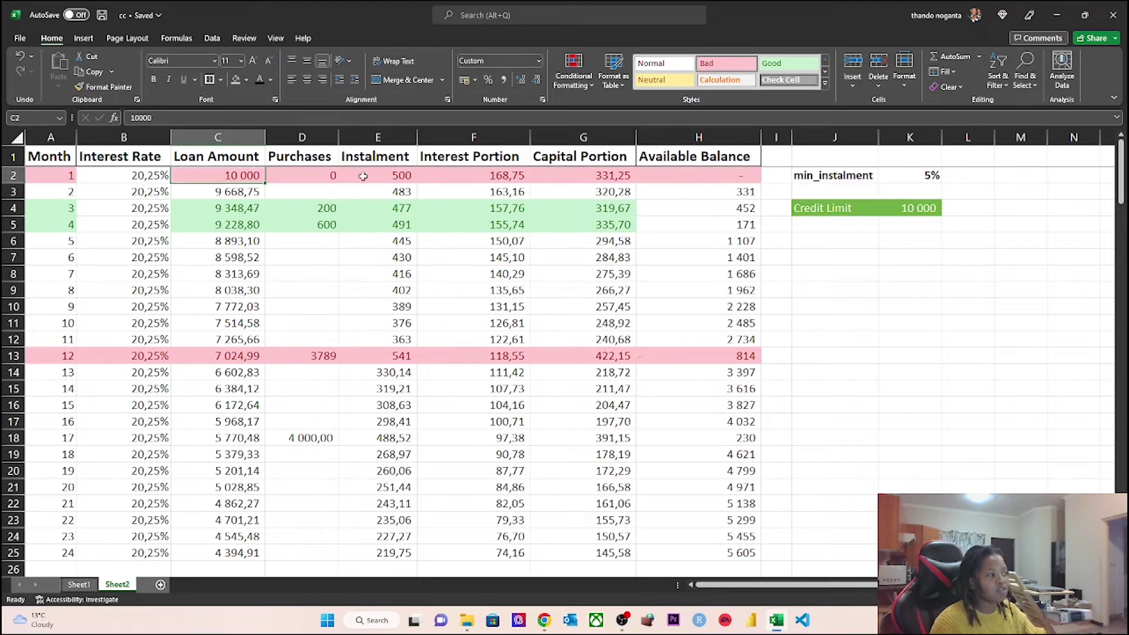
left_click(365, 175)
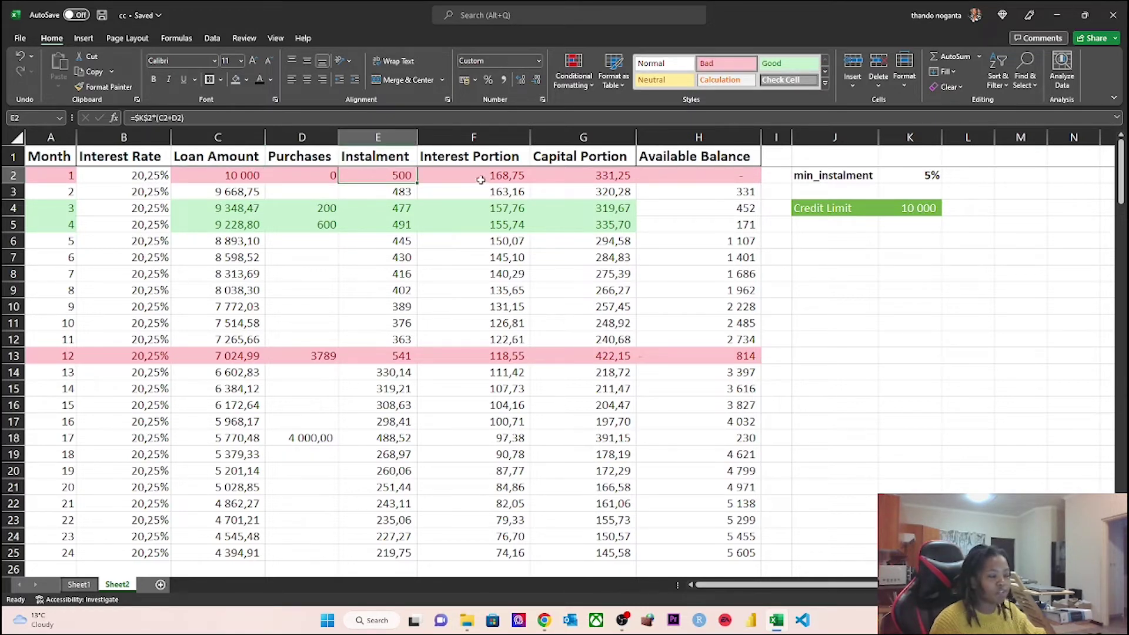
left_click(250, 196)
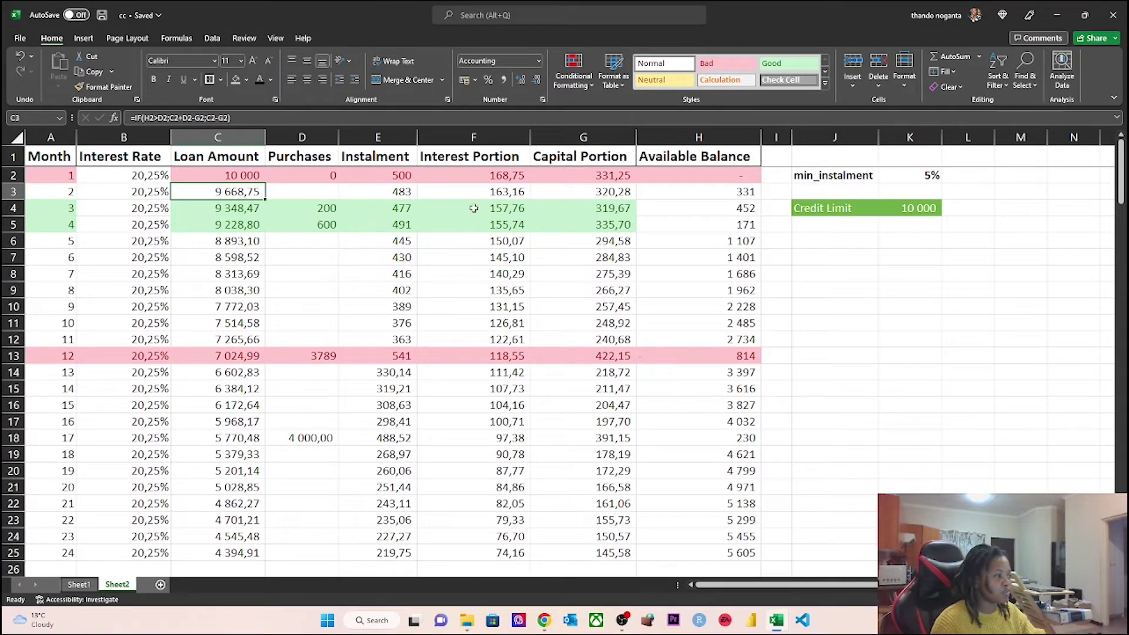
left_click(238, 173)
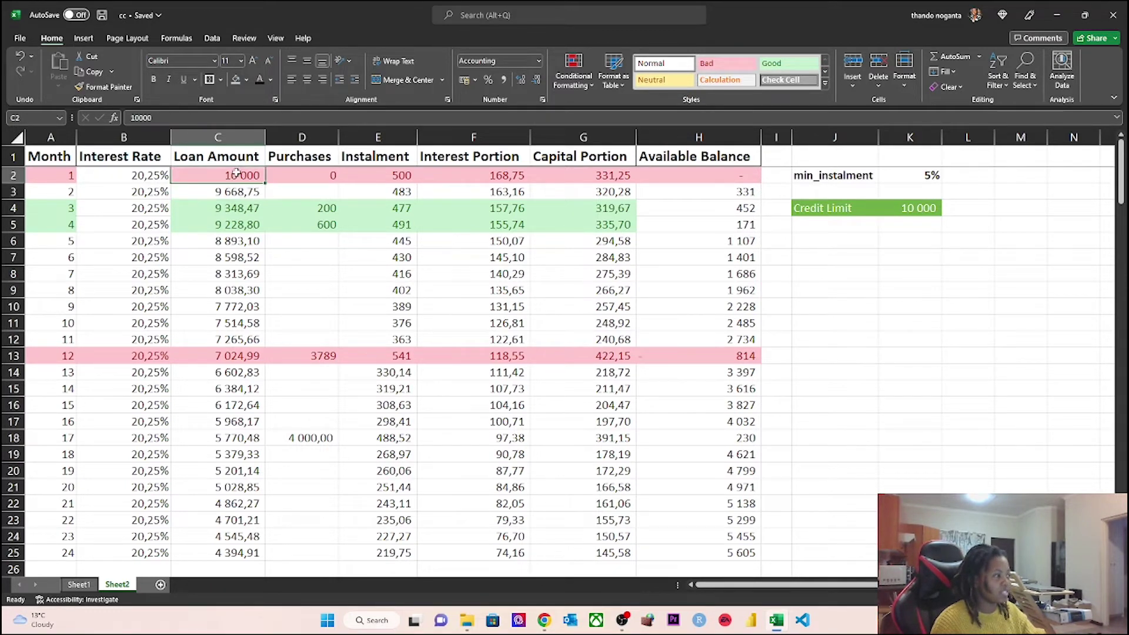
left_click(580, 182)
left_click(232, 191)
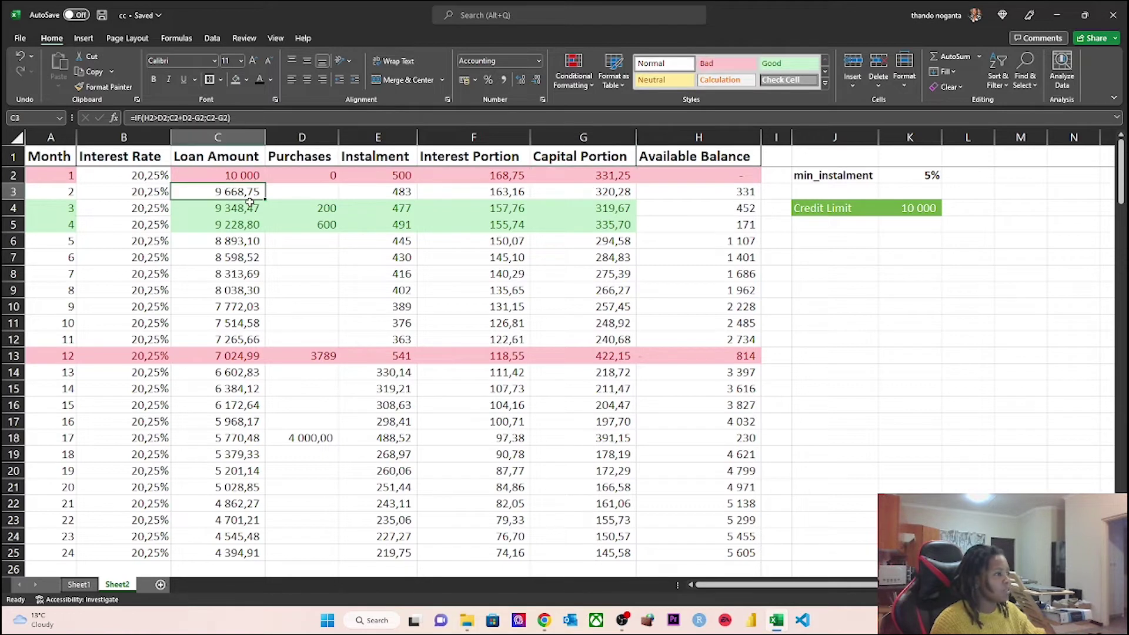
left_click(714, 193)
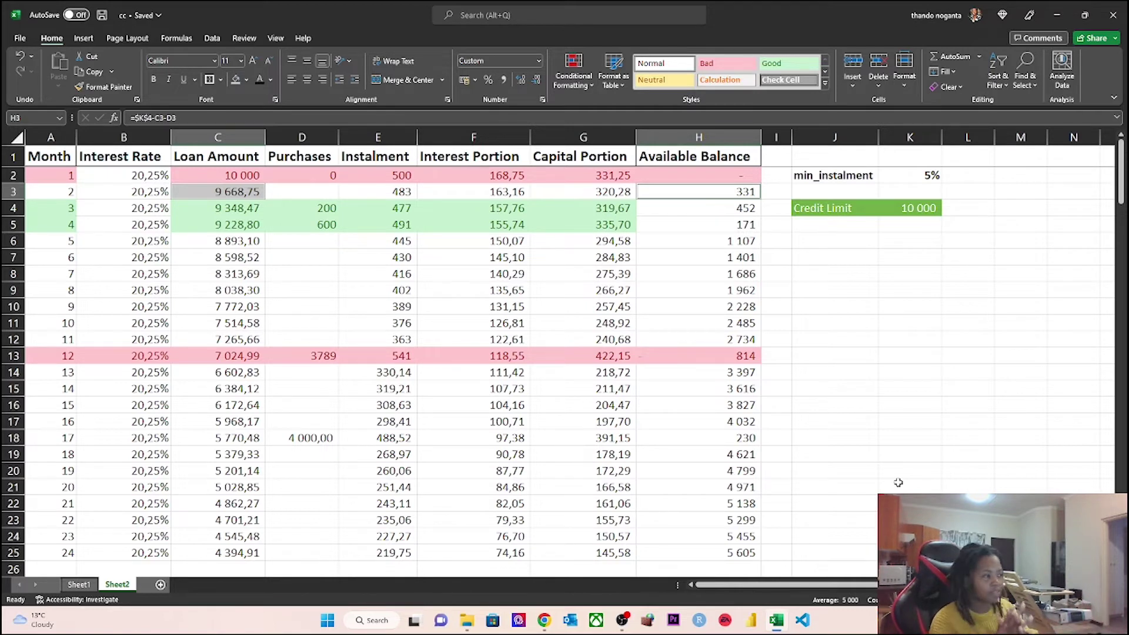
left_click(632, 306)
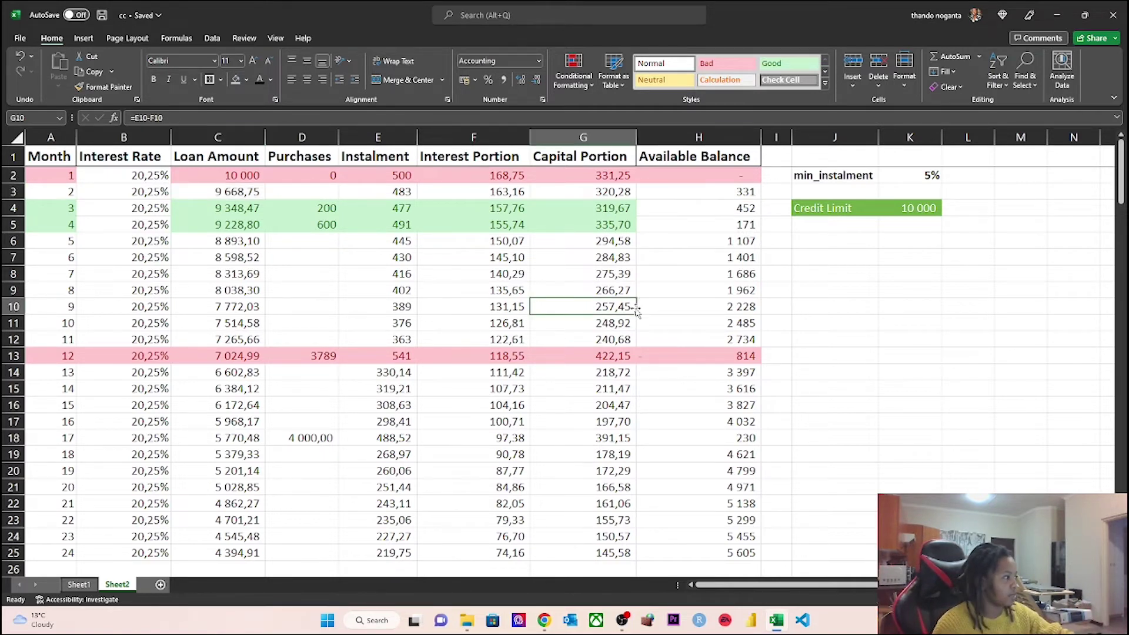
left_click(215, 210)
double_click(216, 209)
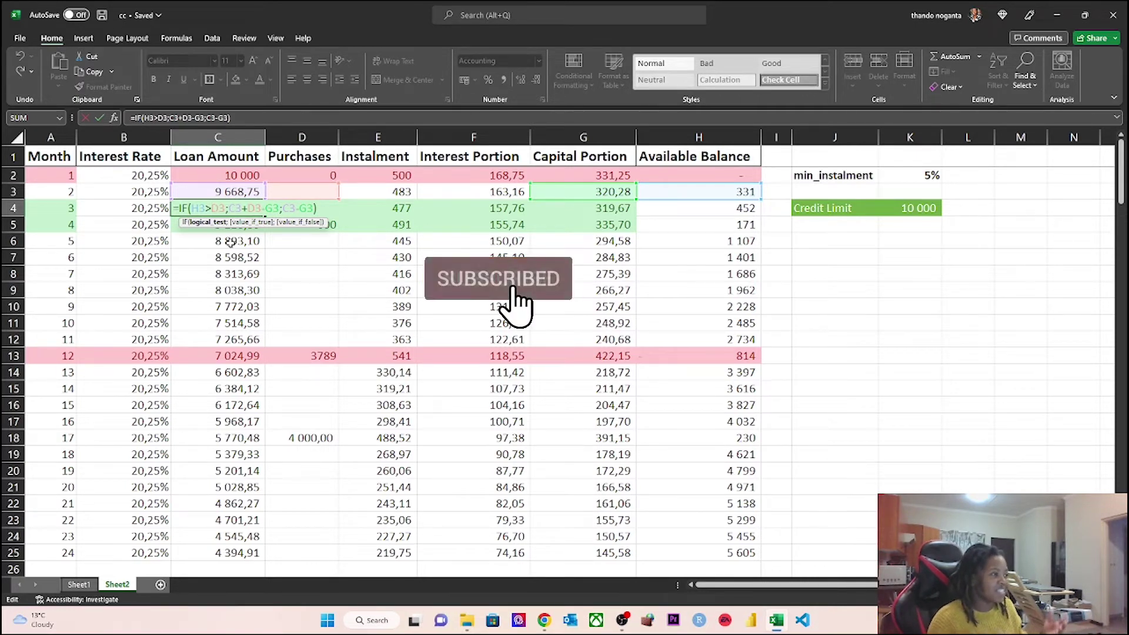
key("Escape")
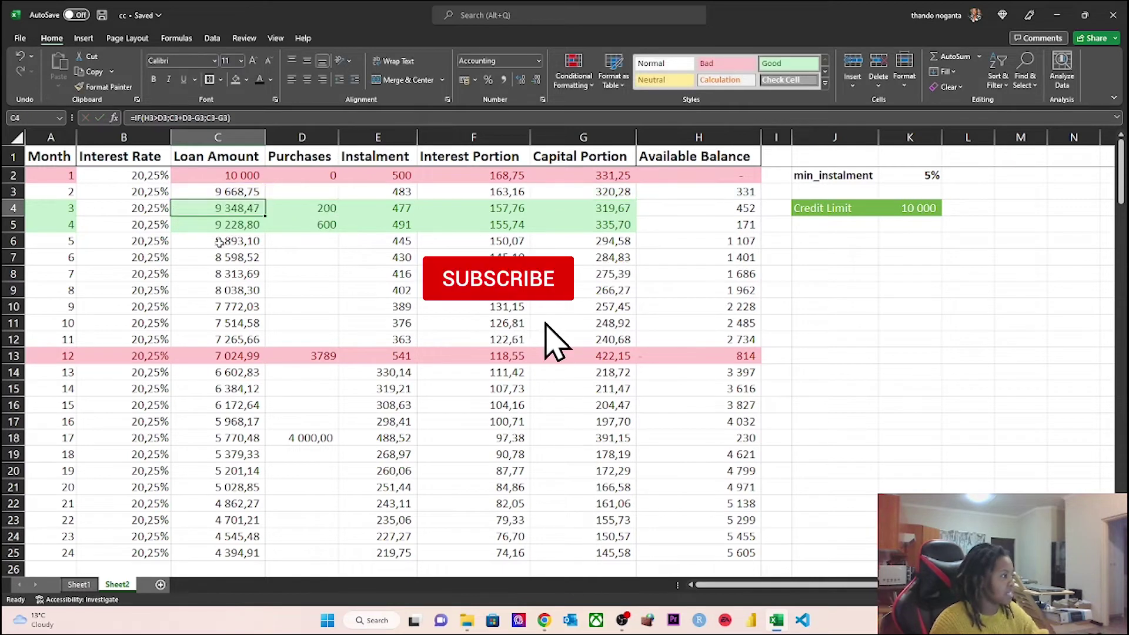
left_click(703, 208)
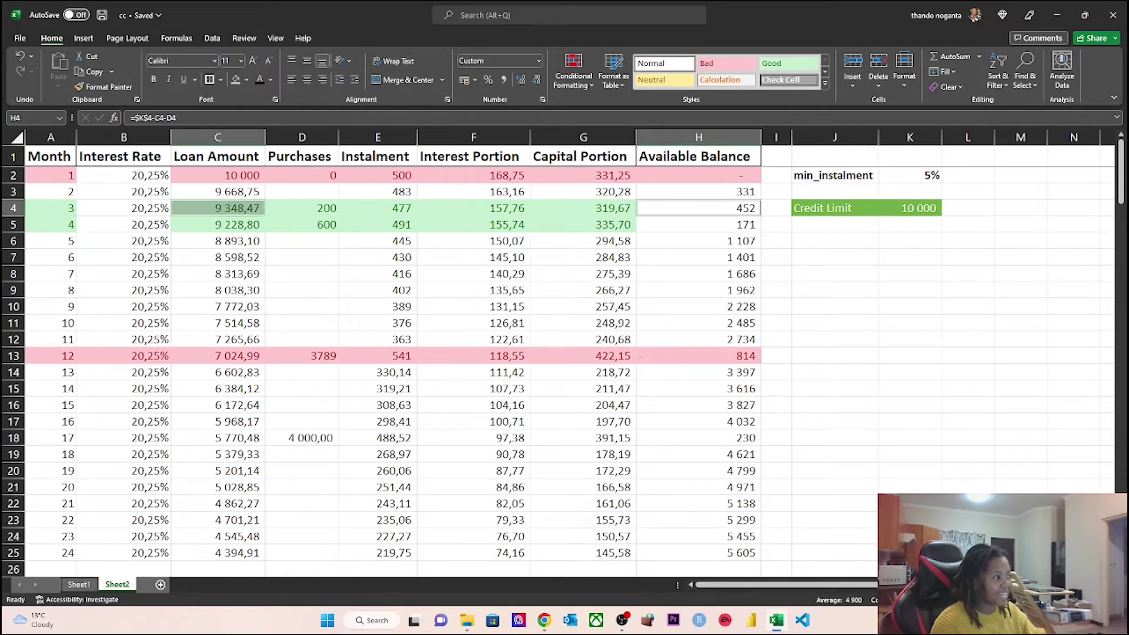
left_click(320, 208)
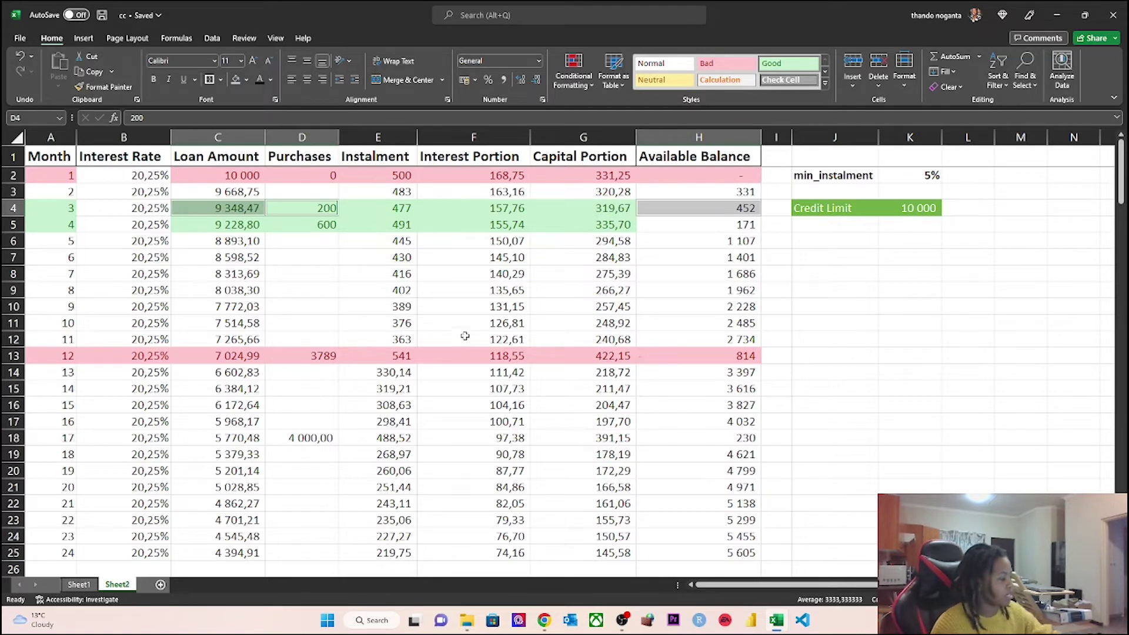
left_click(364, 296)
left_click_drag(313, 240, 302, 320)
left_click(320, 208)
left_click_drag(321, 207, 315, 290)
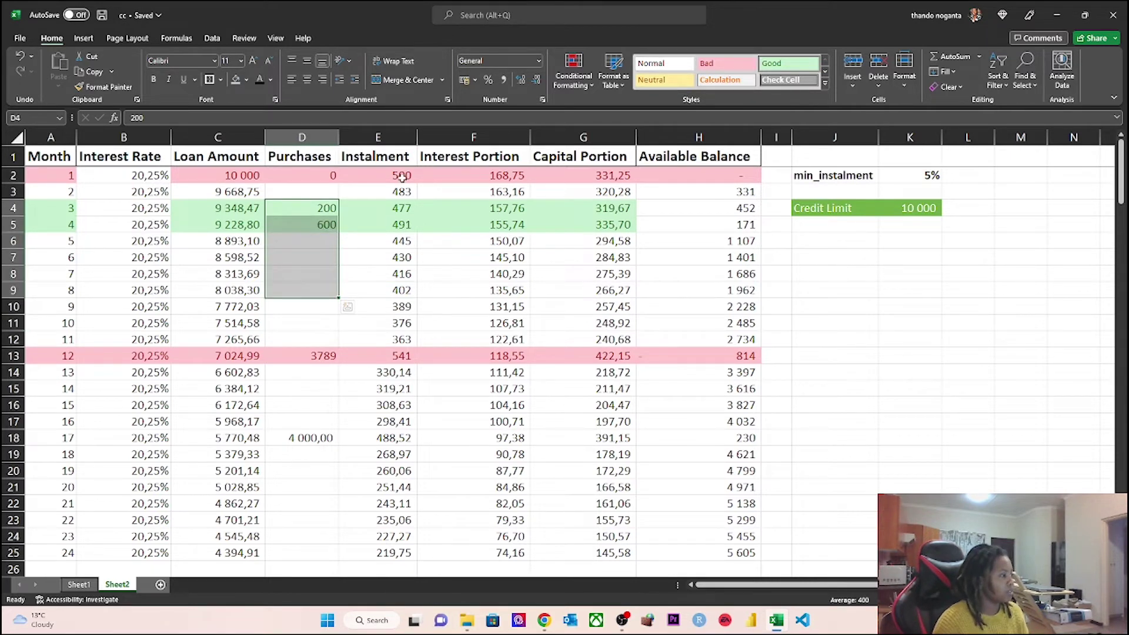
left_click_drag(403, 175, 405, 330)
left_click_drag(471, 177, 492, 326)
left_click_drag(560, 175, 585, 339)
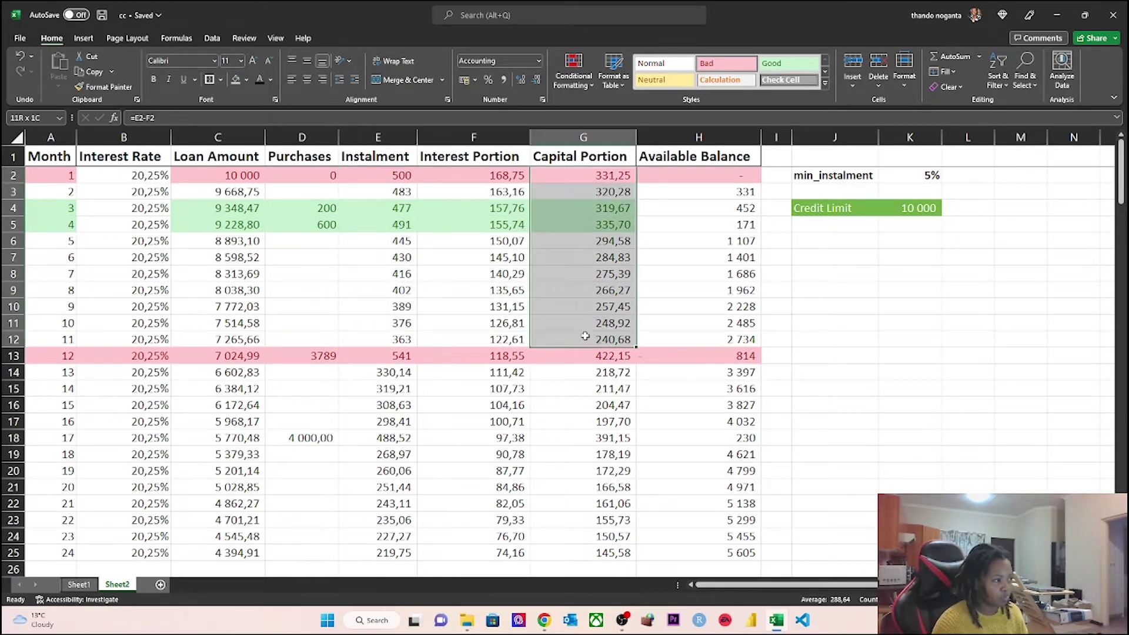
left_click(907, 179)
left_click(221, 337)
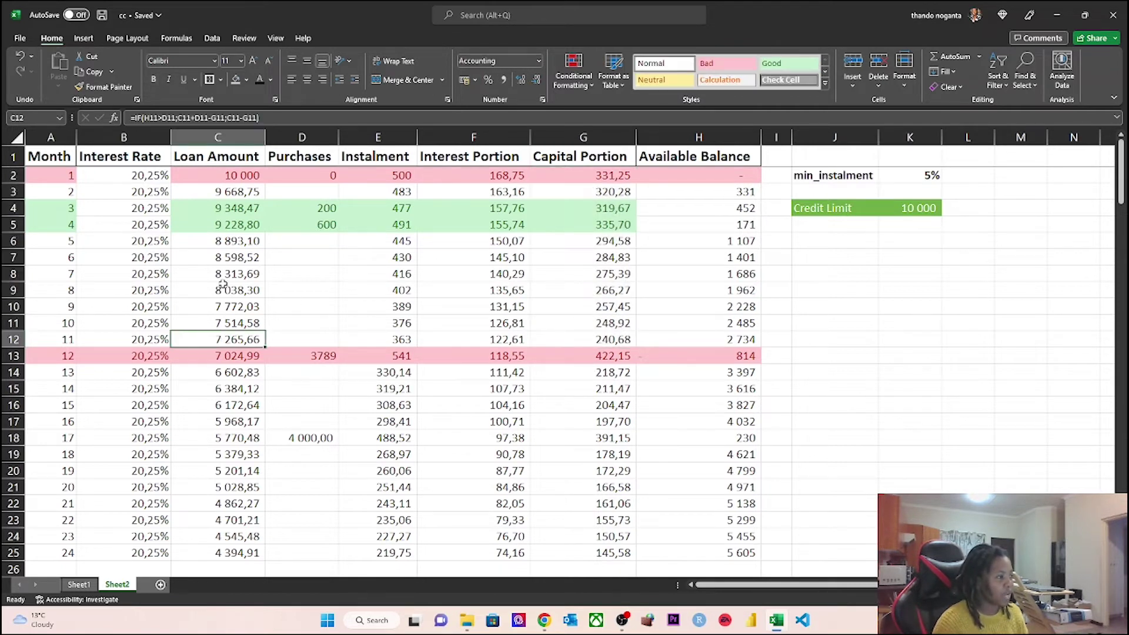
left_click(93, 353)
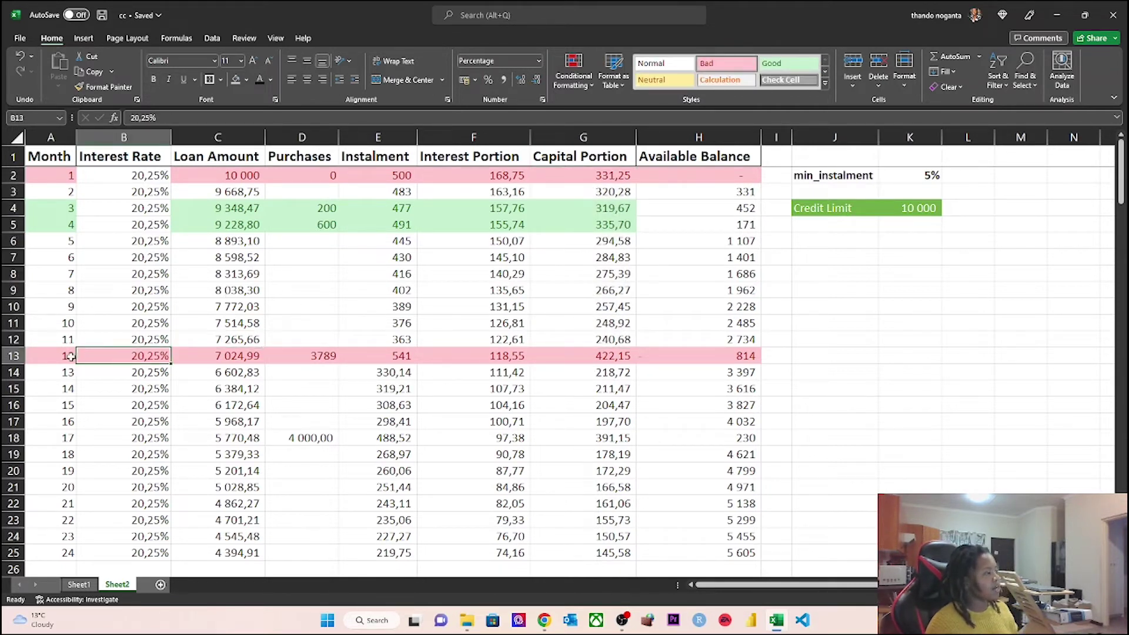
key("Left")
left_click(574, 438)
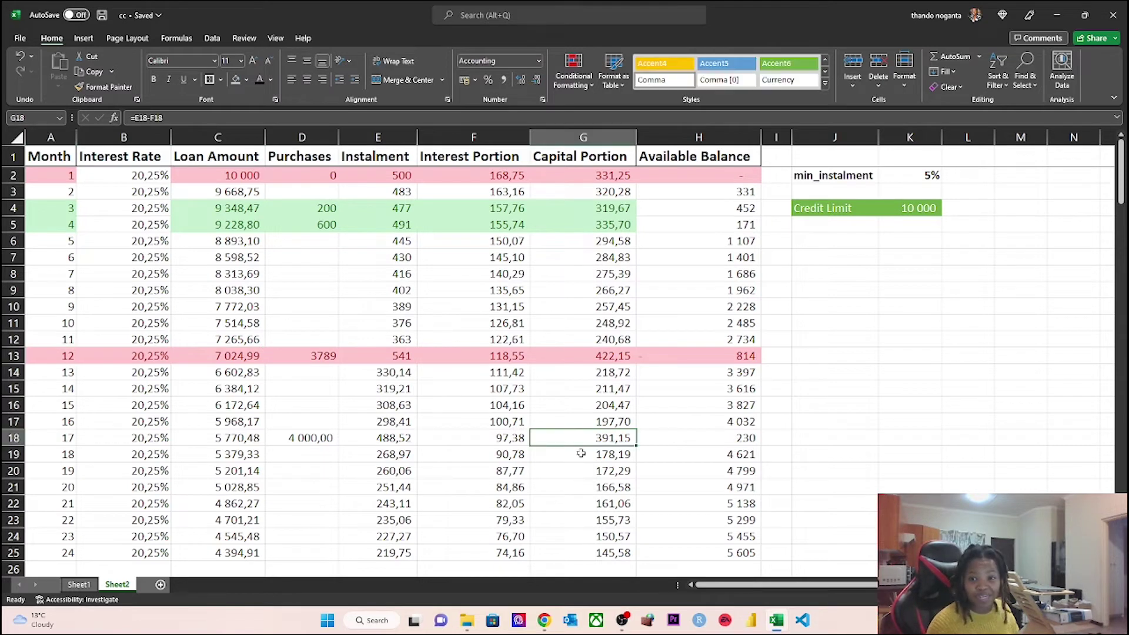
left_click(332, 355)
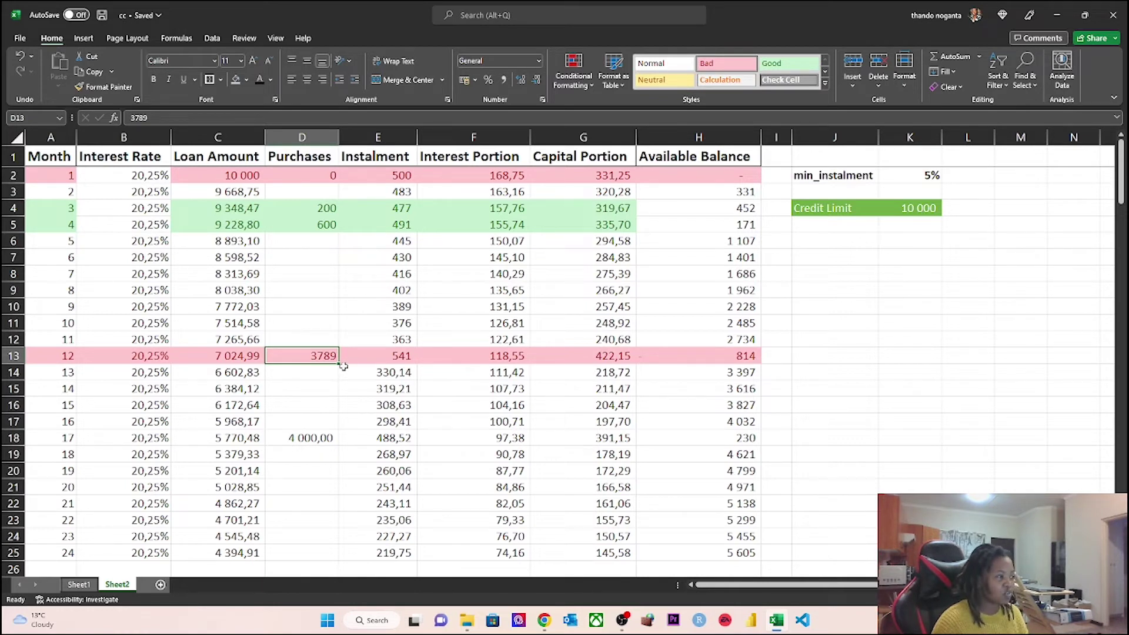
Compare the month 11 available balance and month 12 loan amount, then select the 3789 month 12 purchase.
left_click(740, 340)
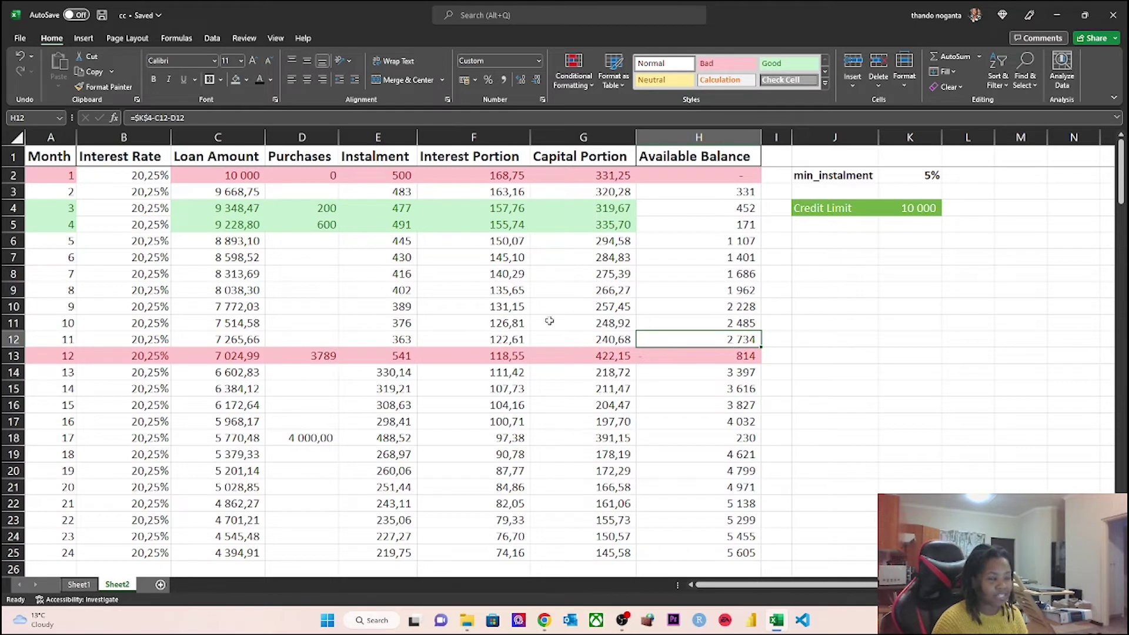
left_click(327, 353)
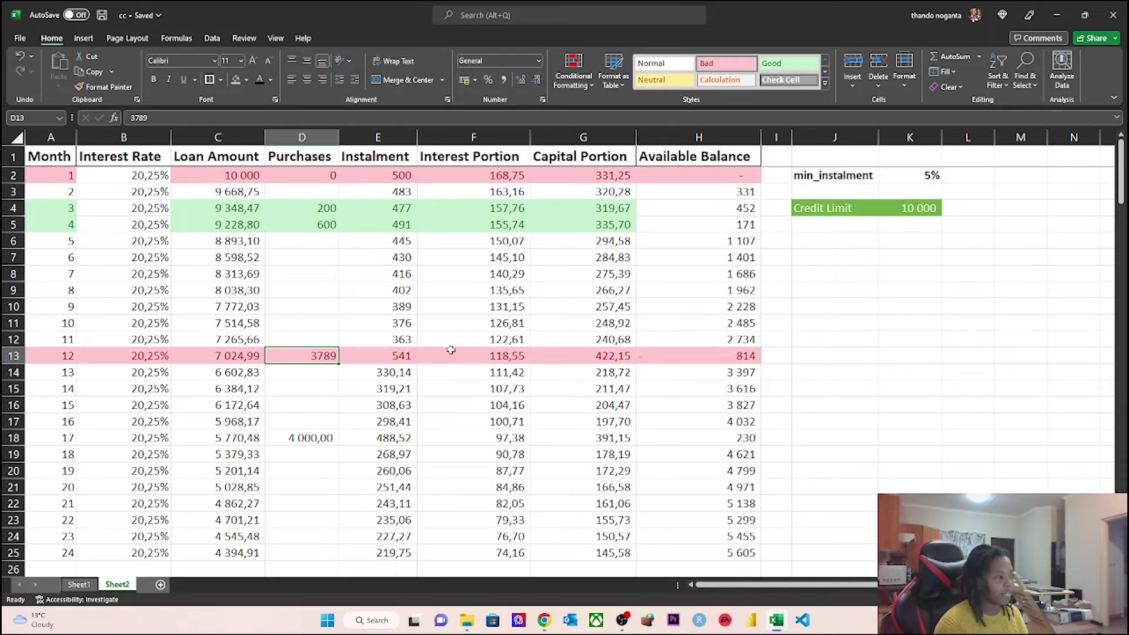
left_click(747, 343)
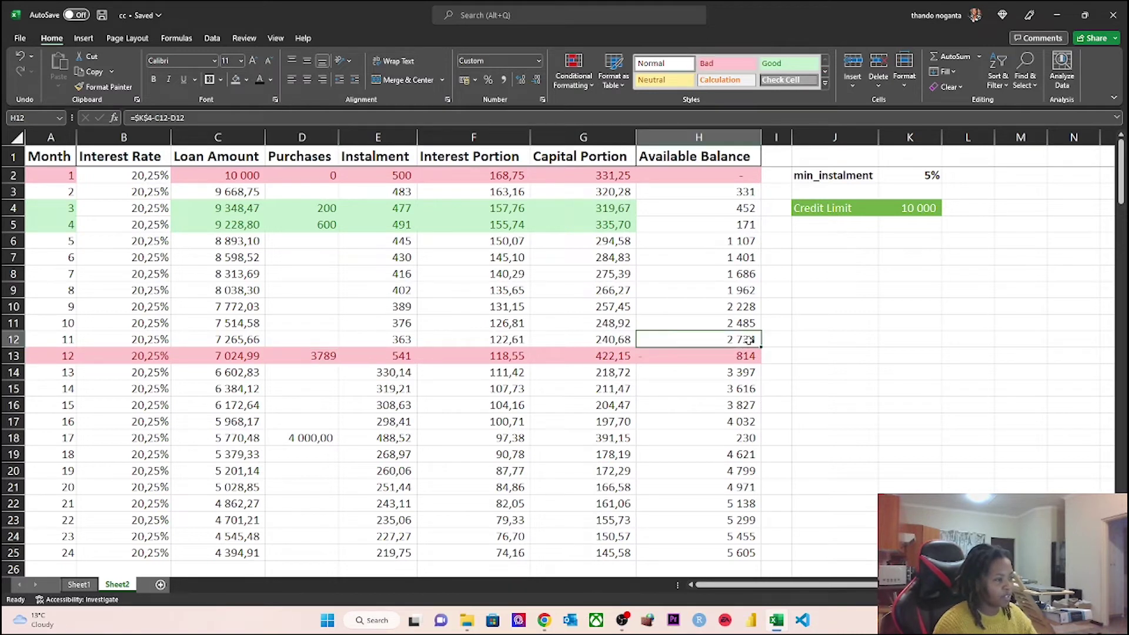
left_click(257, 356, "ctrl")
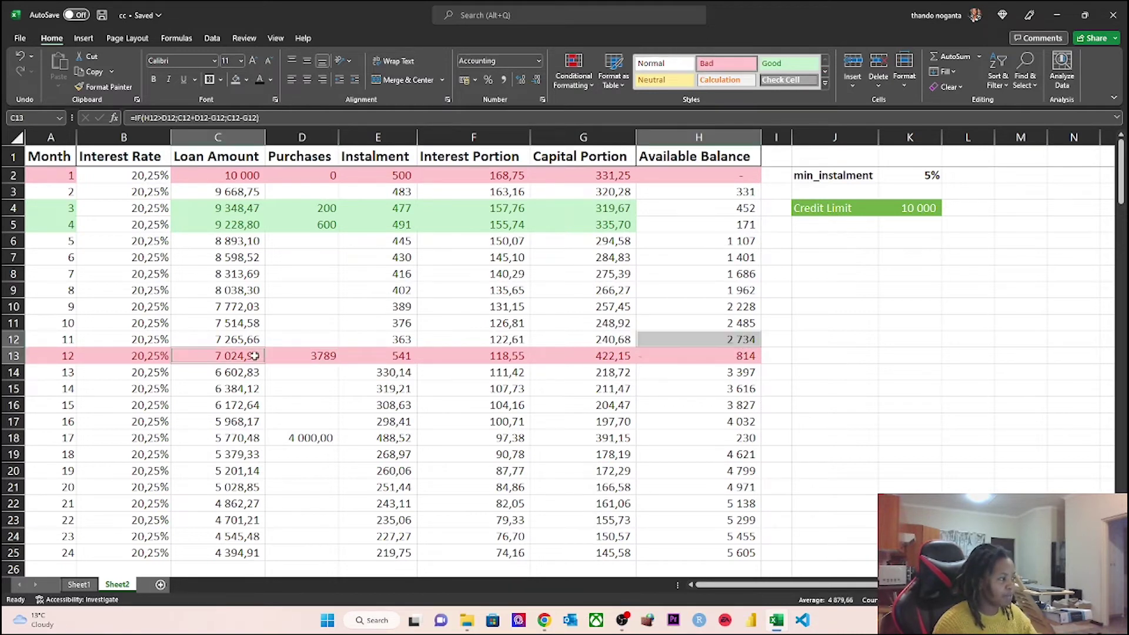
left_click(300, 358, "ctrl")
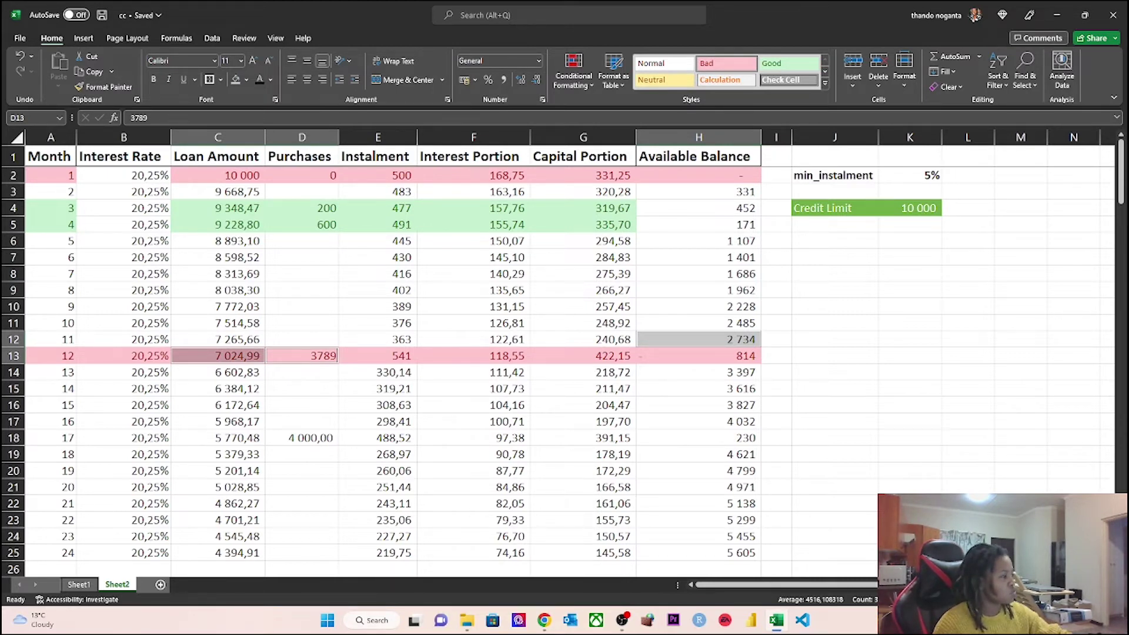
left_click(307, 354)
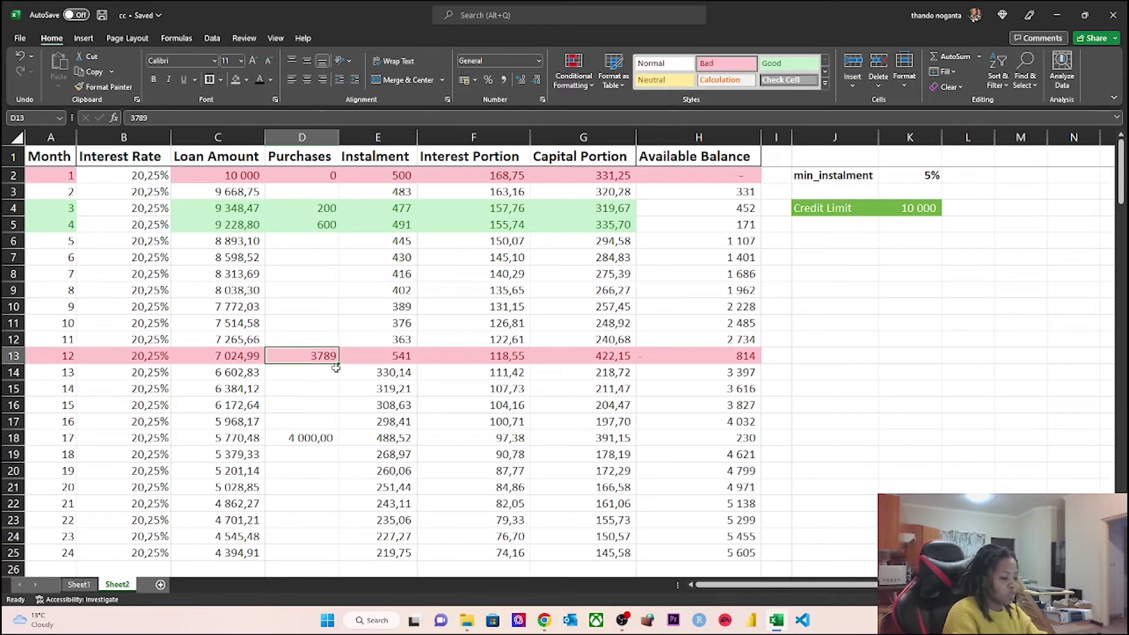
Change the month 12 purchase to 1500 and the month 17 purchase to 2000.
type("1500")
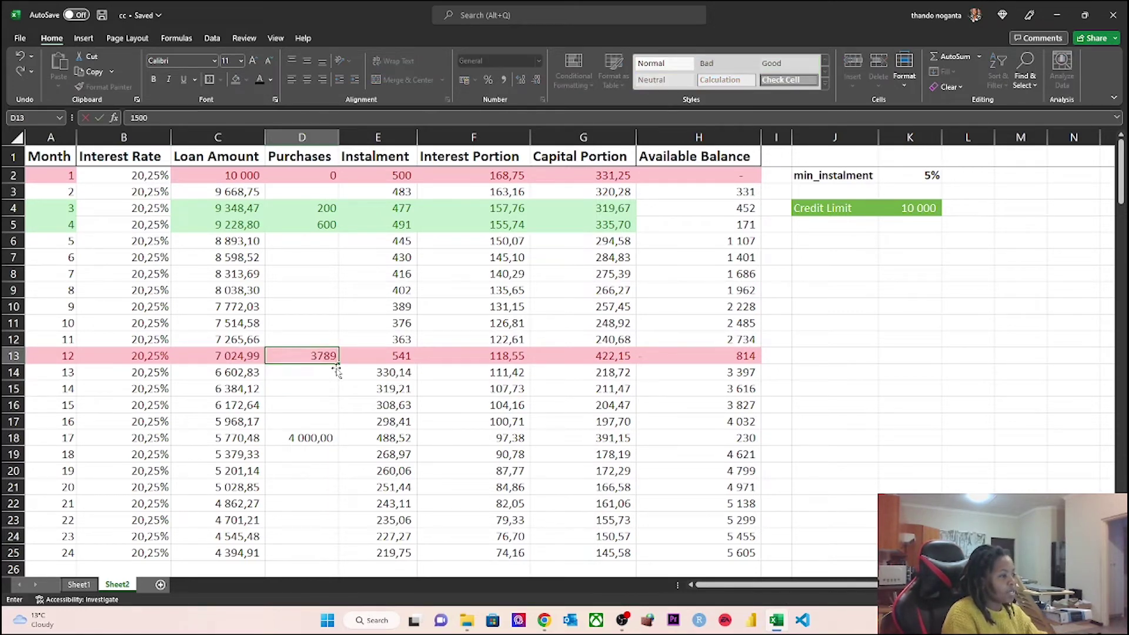
key("Return")
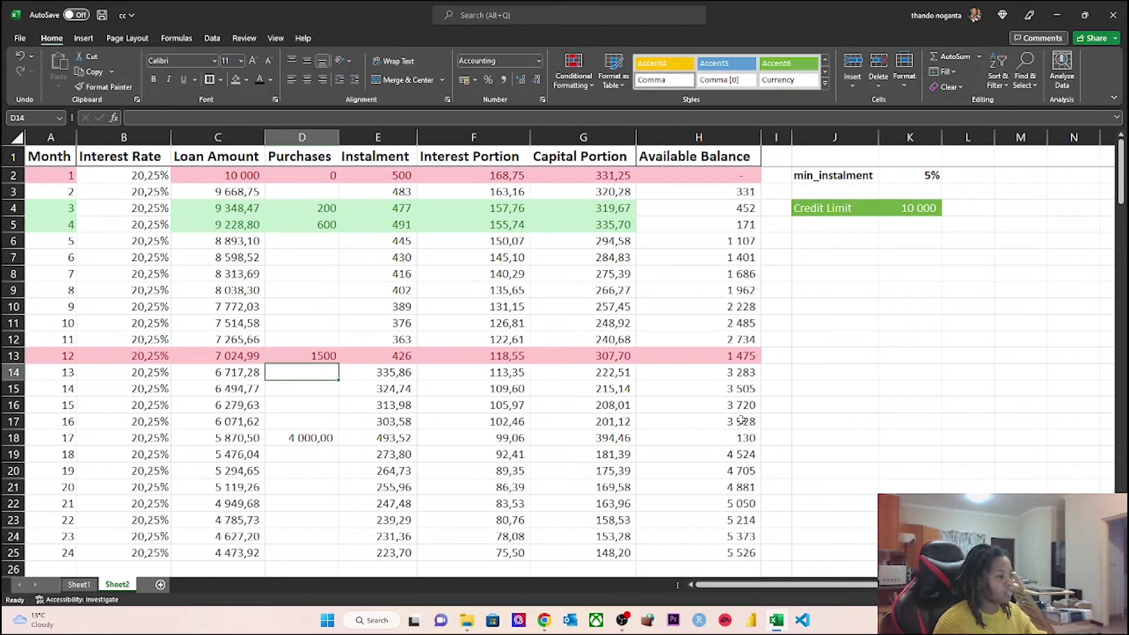
left_click(720, 458)
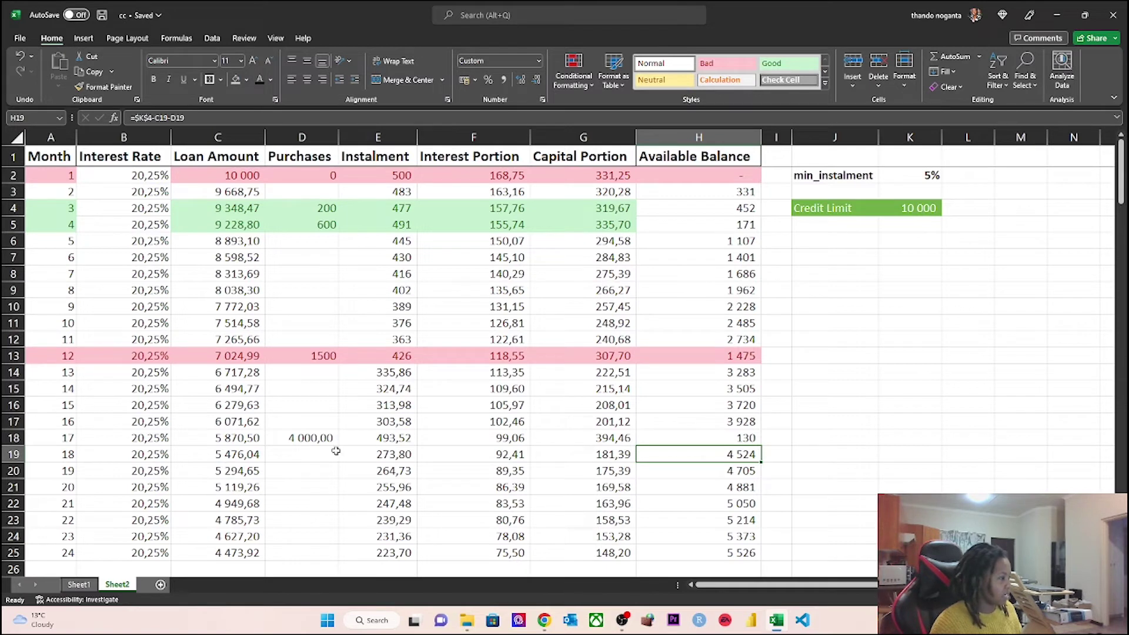
double_click(311, 439)
key("ctrl+Return")
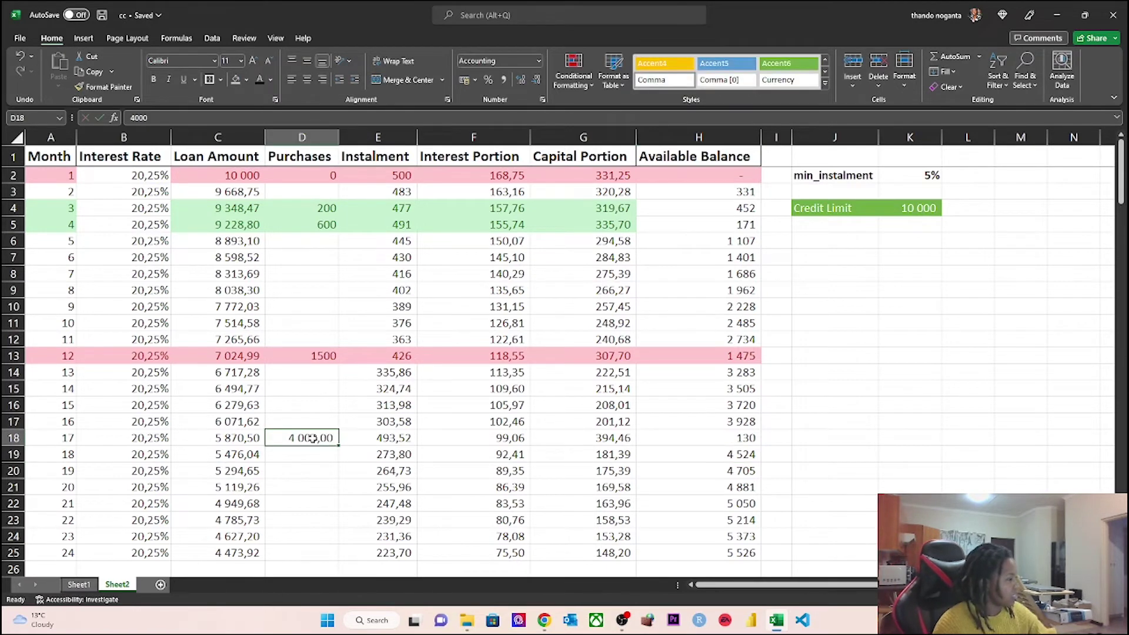
type("20")
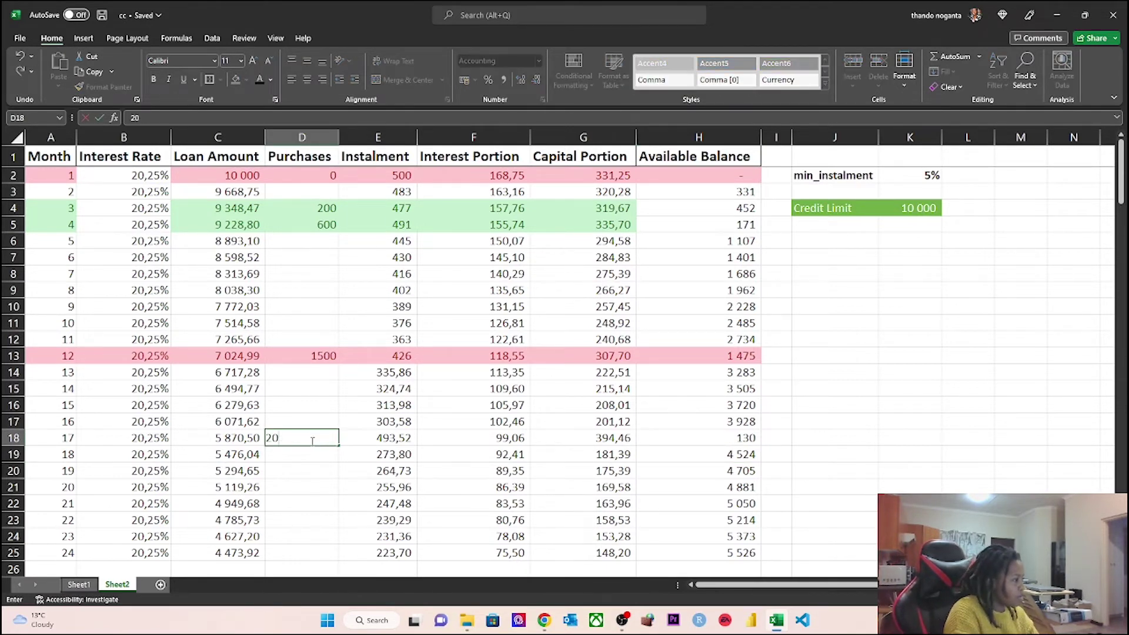
key("Return")
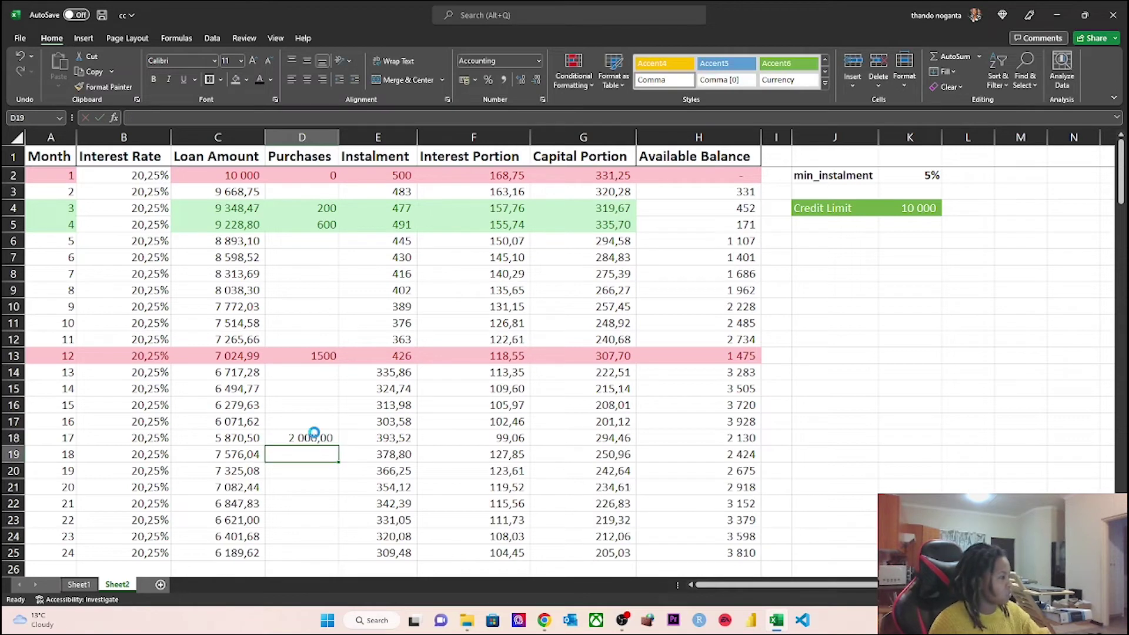
left_click(289, 351)
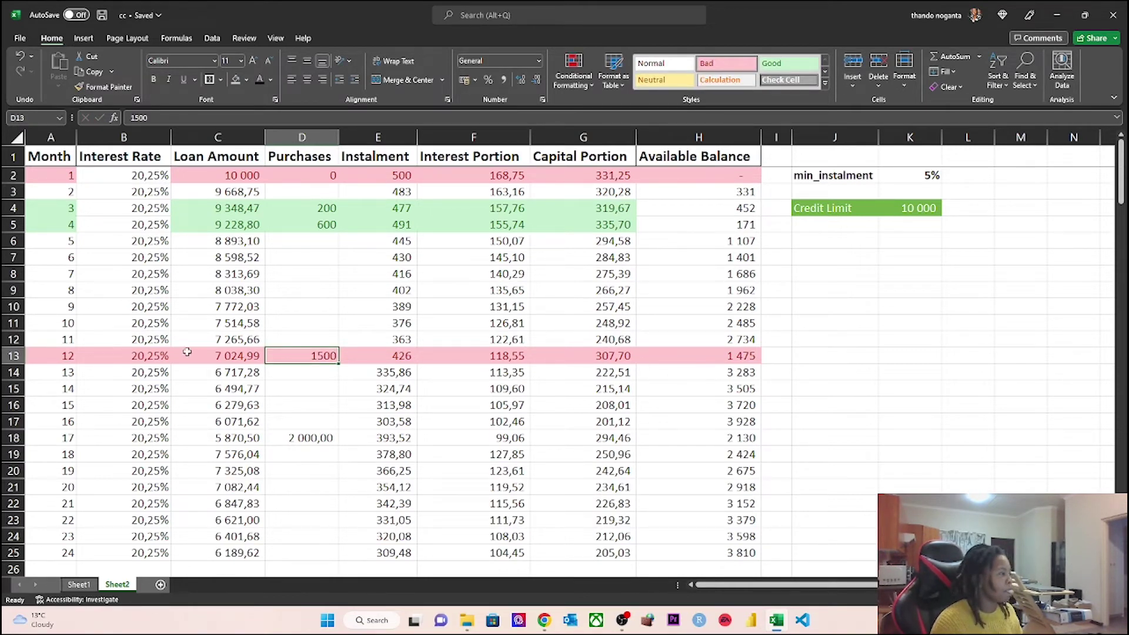
Give the month 12 row (A13:H13) the standard green fill instead of pink.
left_click_drag(64, 357, 743, 357)
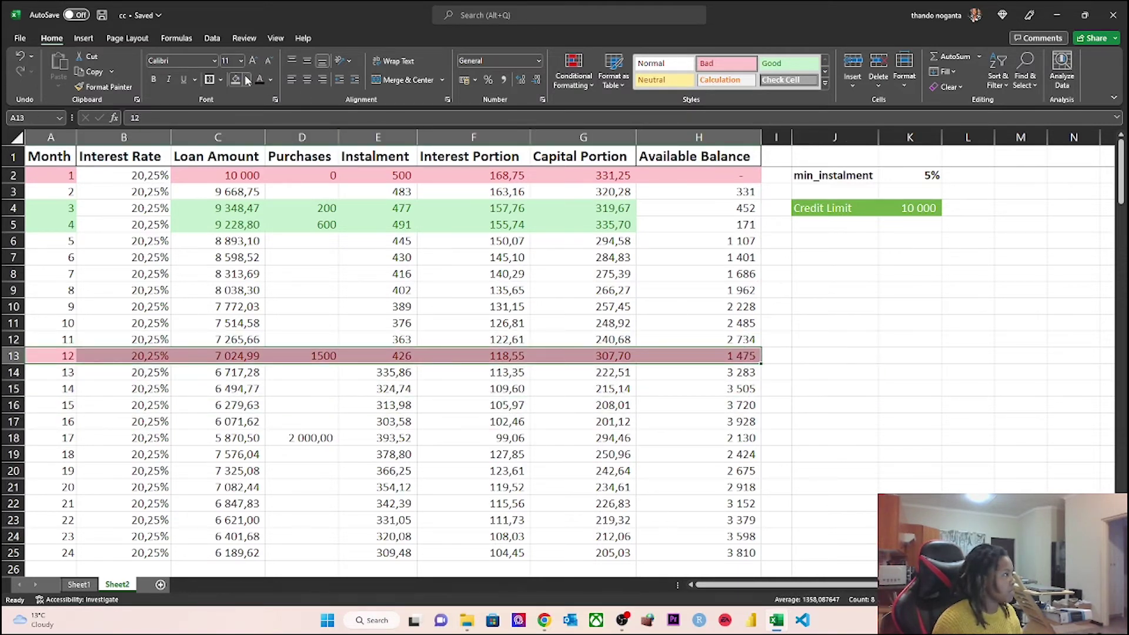
left_click(246, 79)
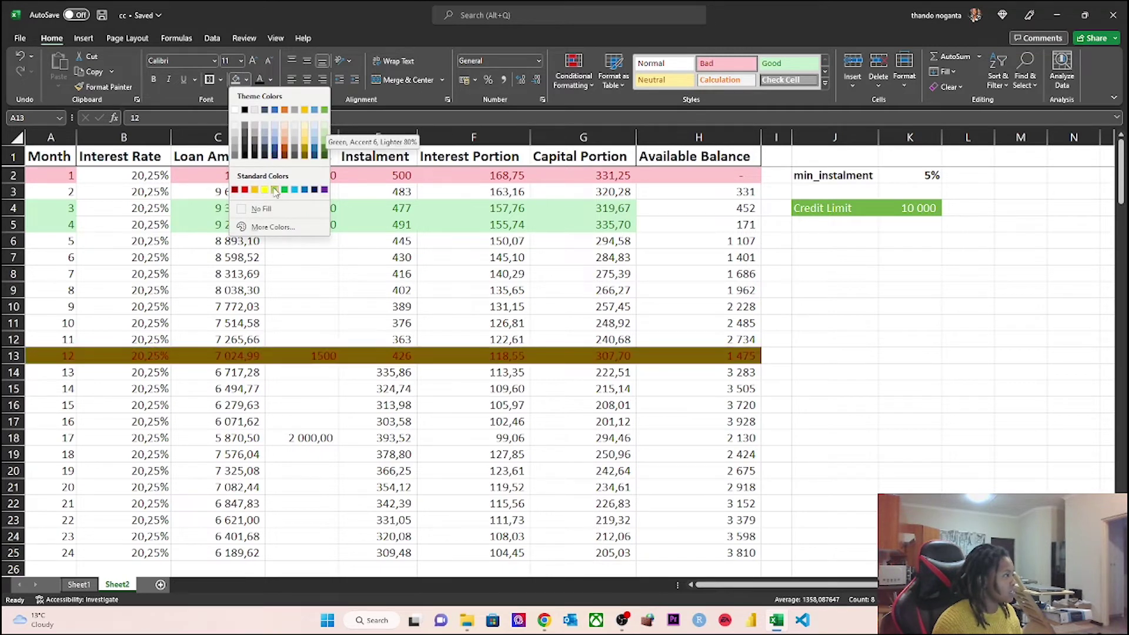
left_click(324, 110)
left_click(678, 310)
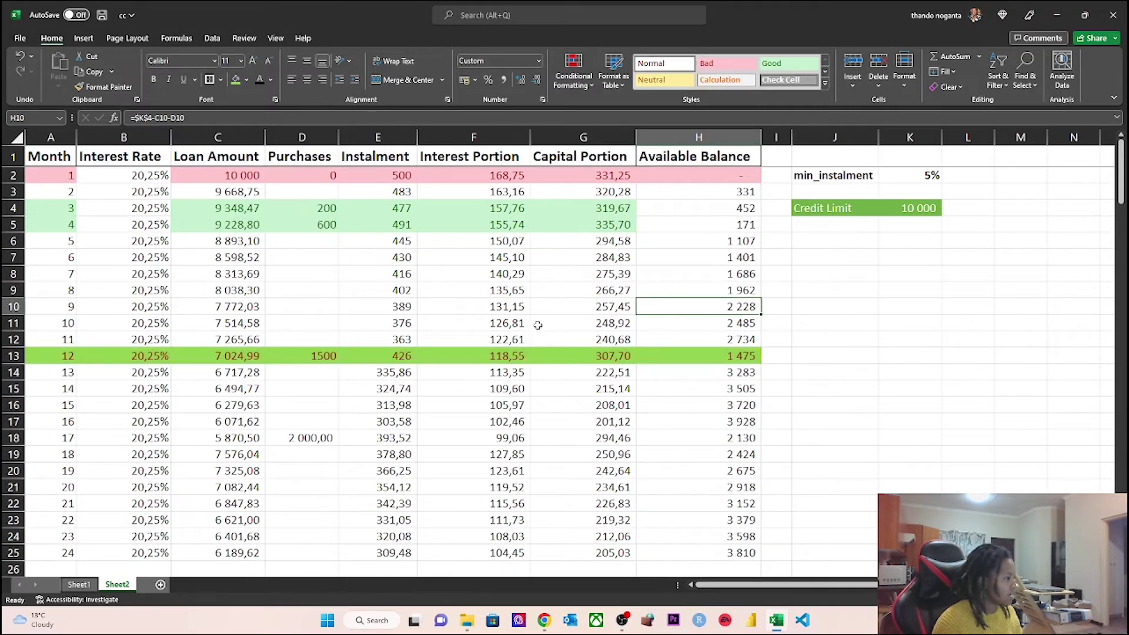
left_click(395, 357)
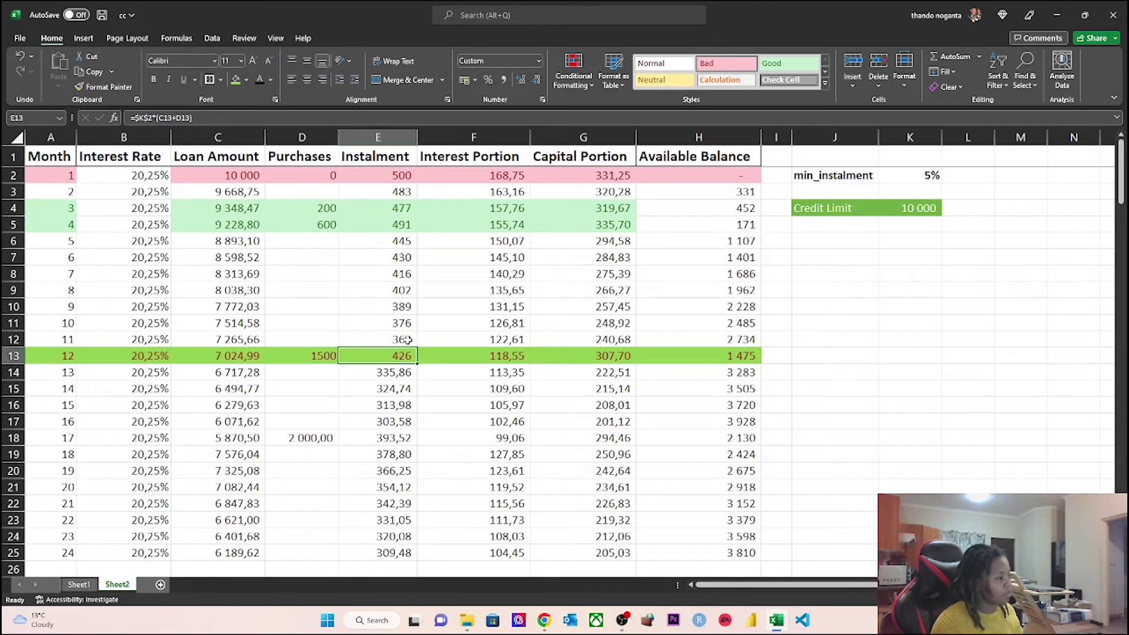
left_click(407, 341)
left_click(402, 358)
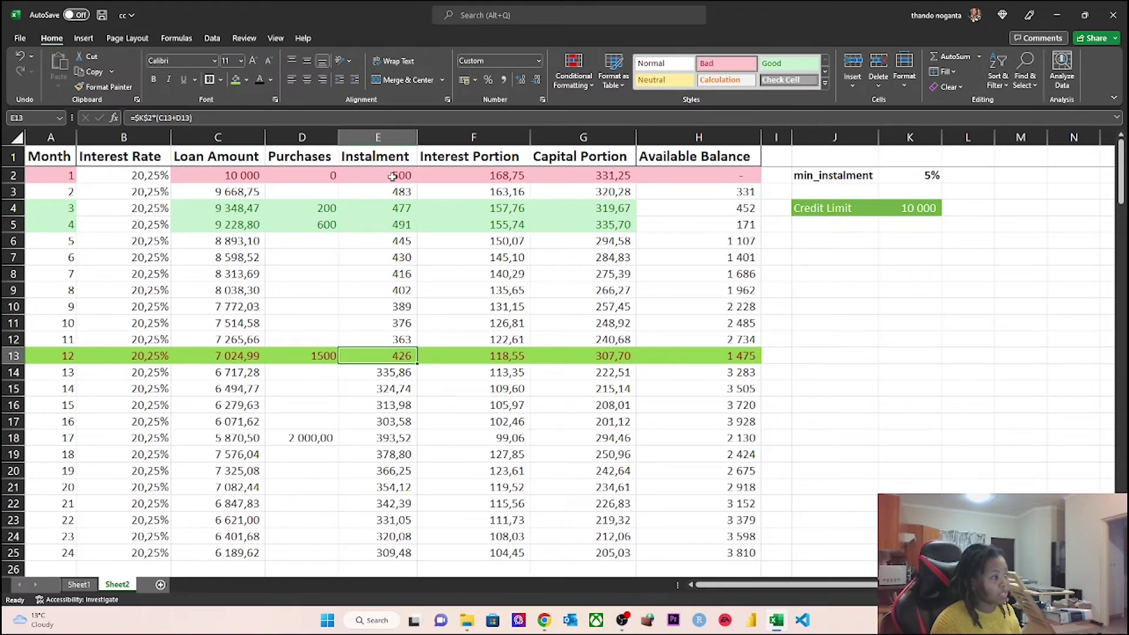
left_click(229, 357)
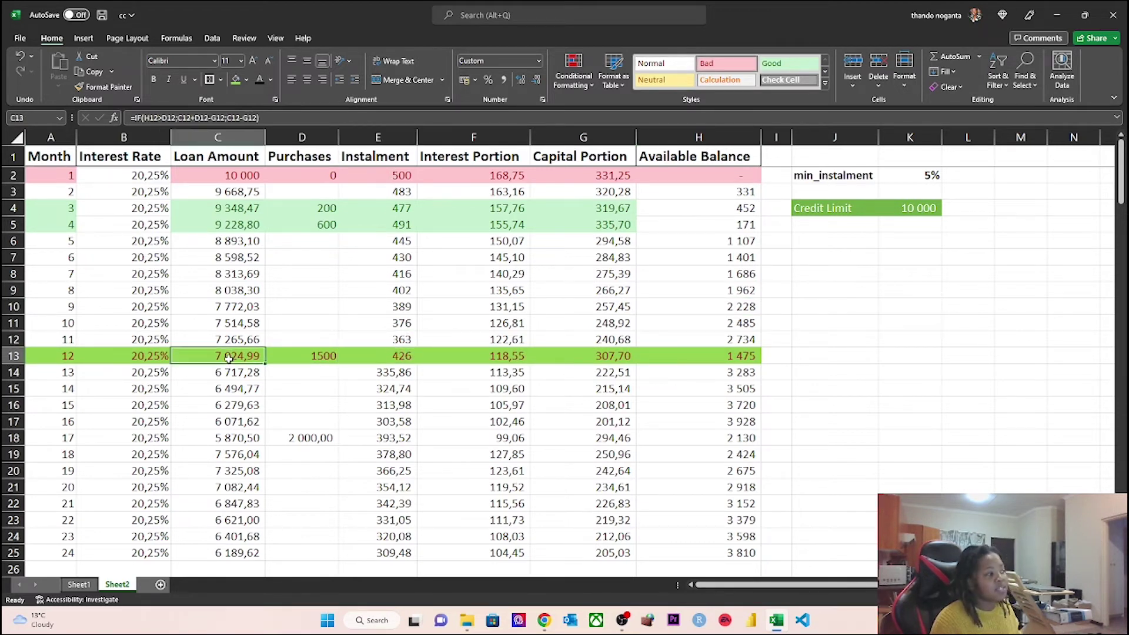
left_click(405, 359)
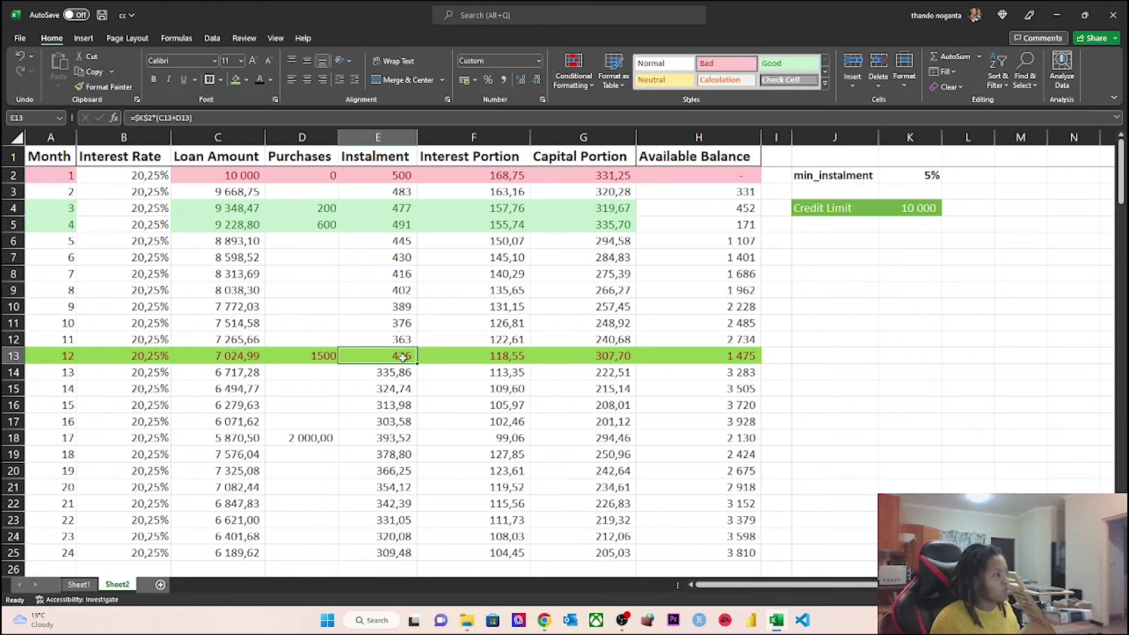
left_click(503, 357)
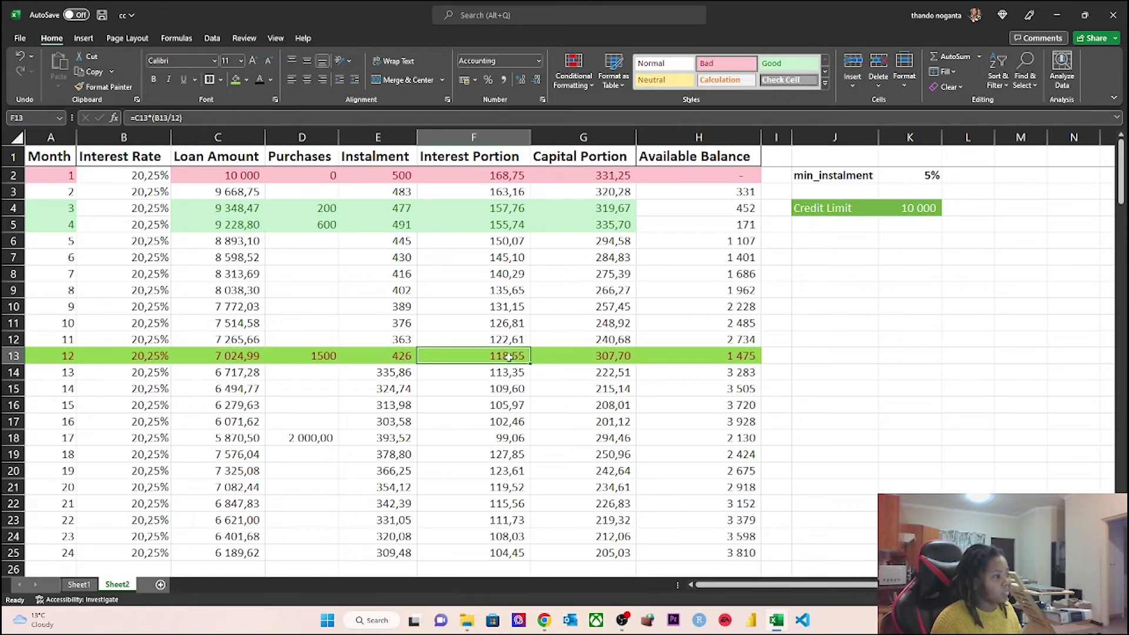
left_click(588, 359)
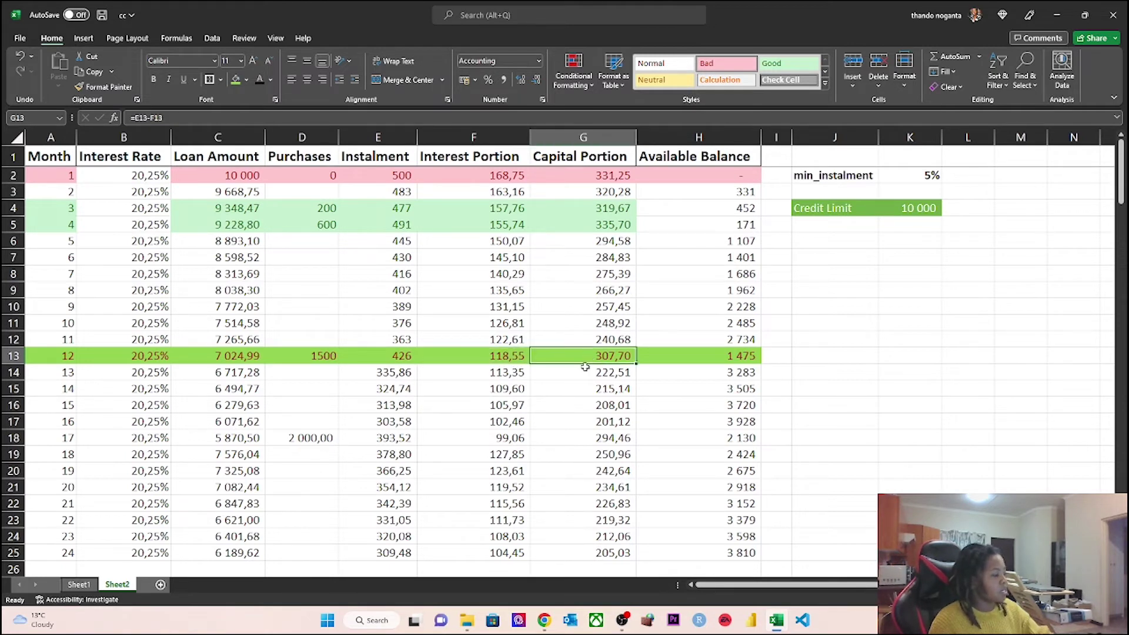
left_click(740, 355)
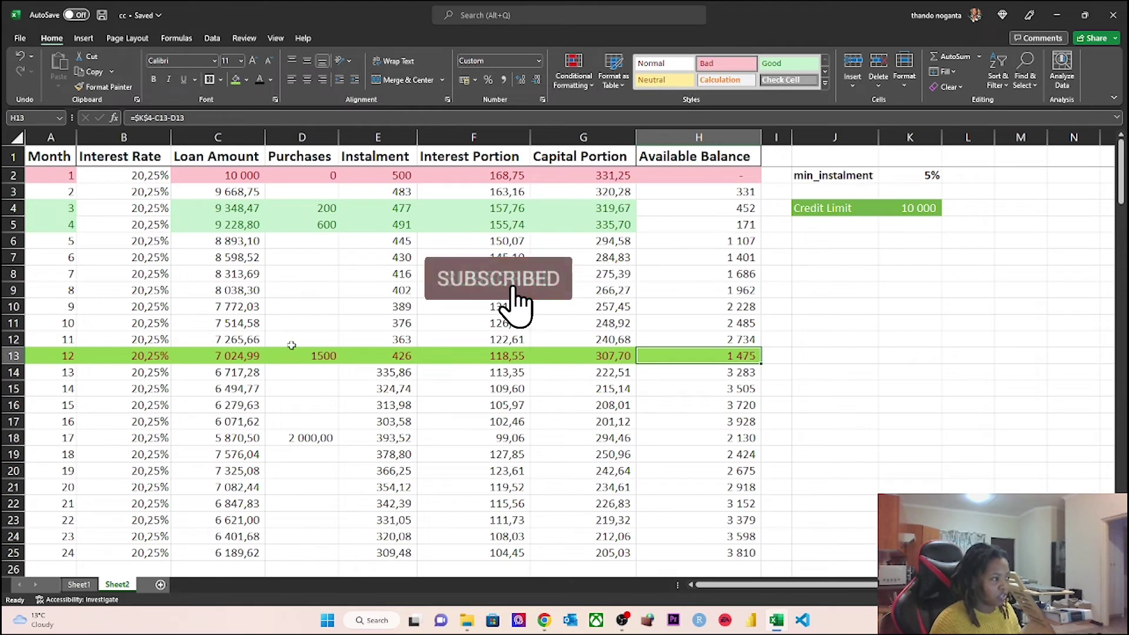
left_click(248, 389)
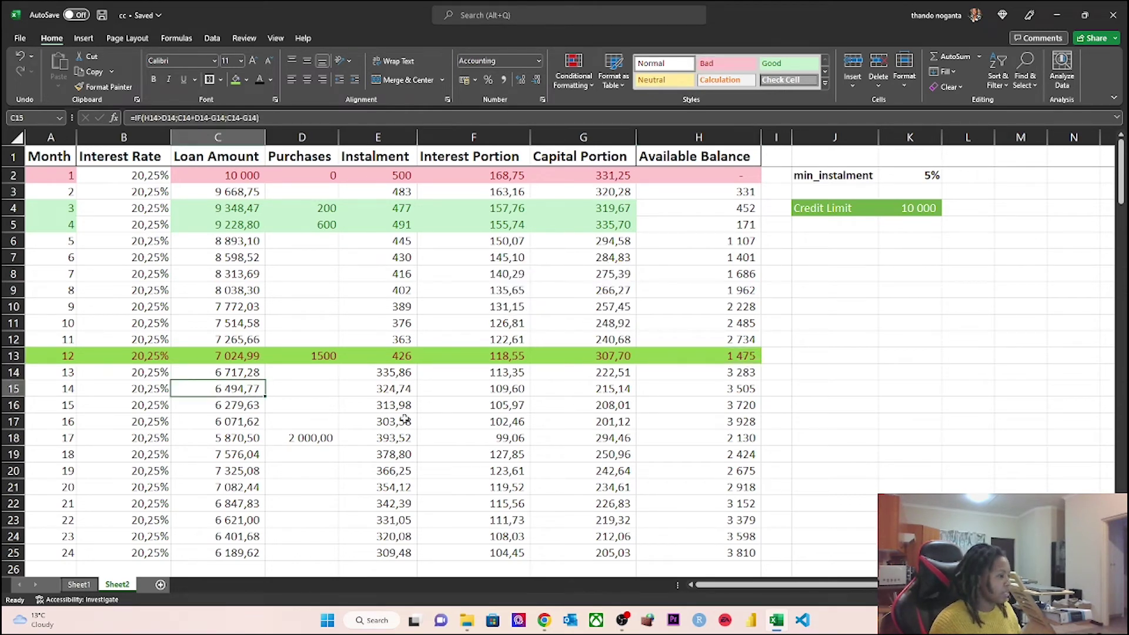
scroll(419, 421, "down", 1)
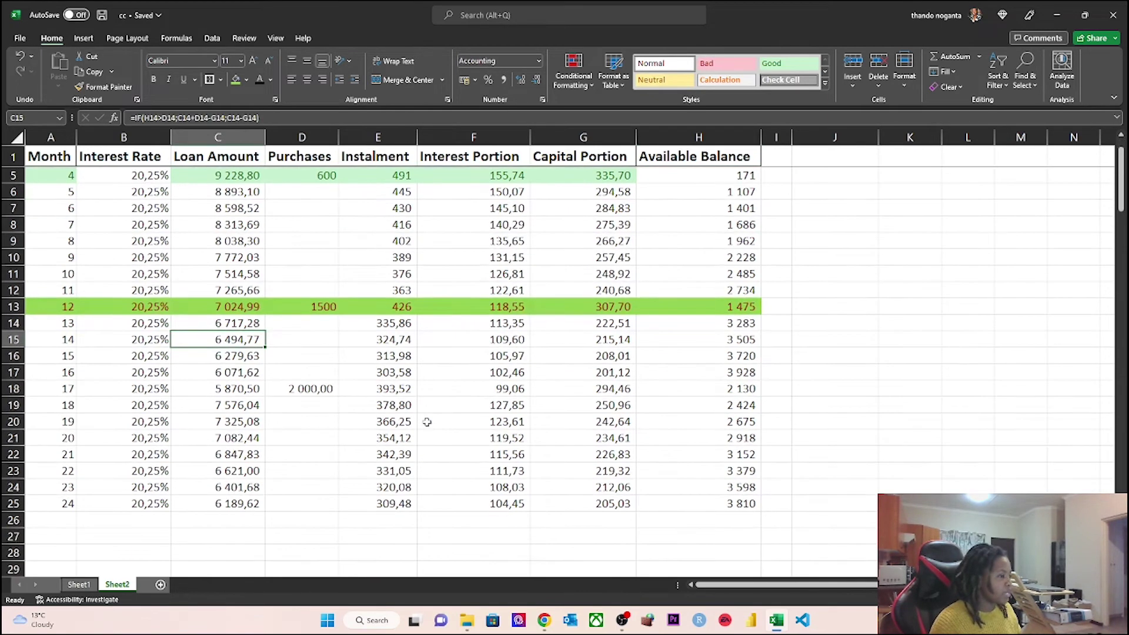
left_click(224, 389)
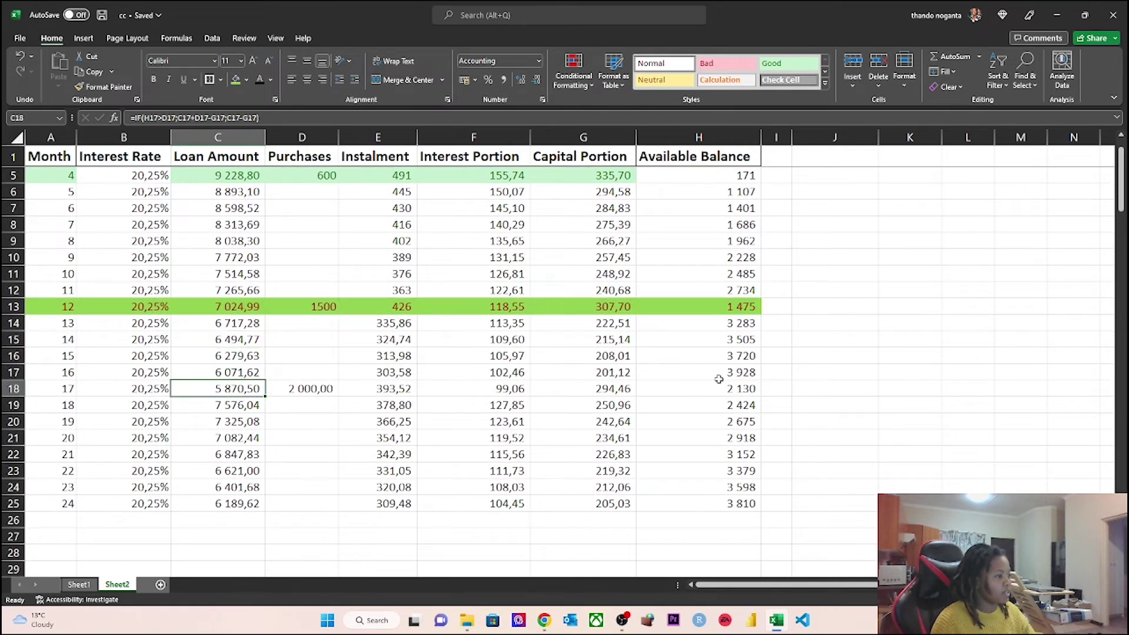
left_click(736, 374)
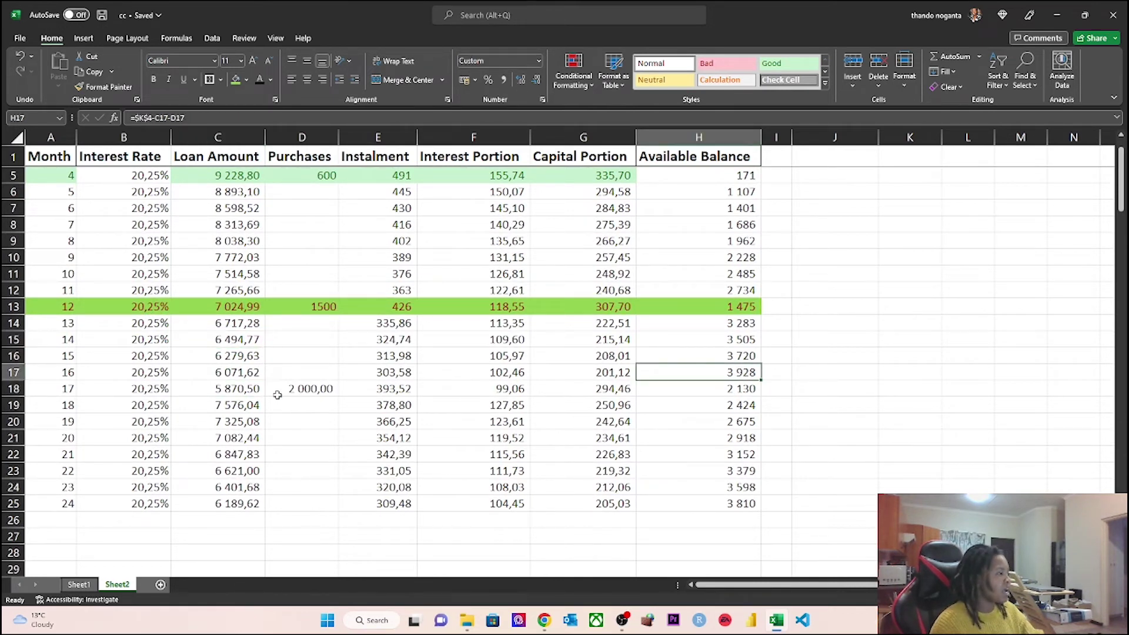
left_click(289, 393)
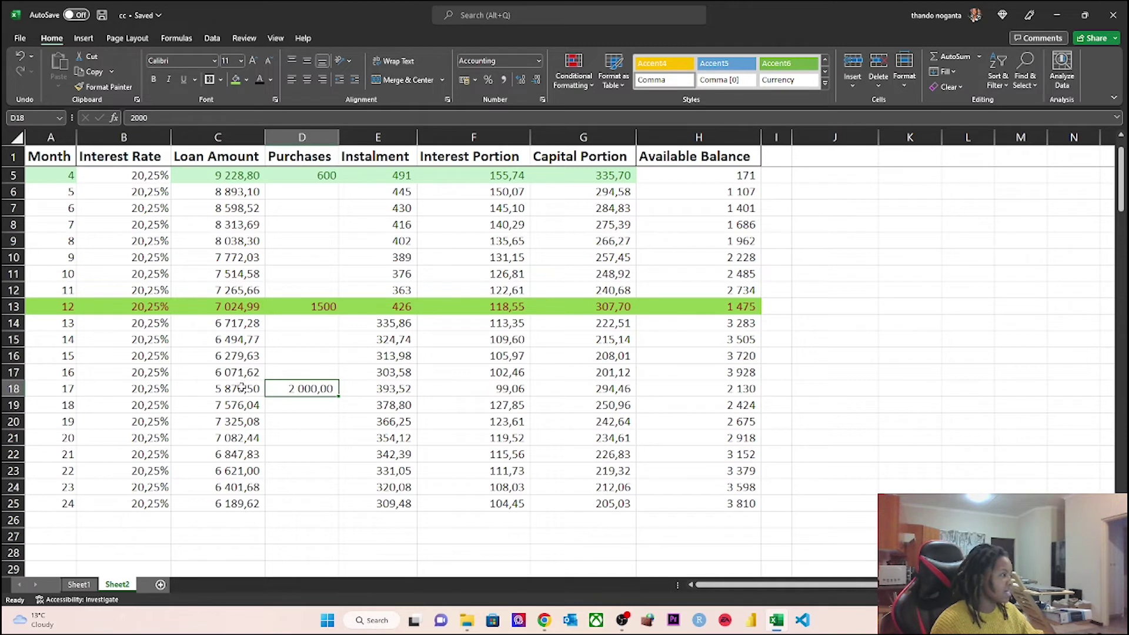
left_click_drag(240, 389, 252, 387)
left_click(259, 410)
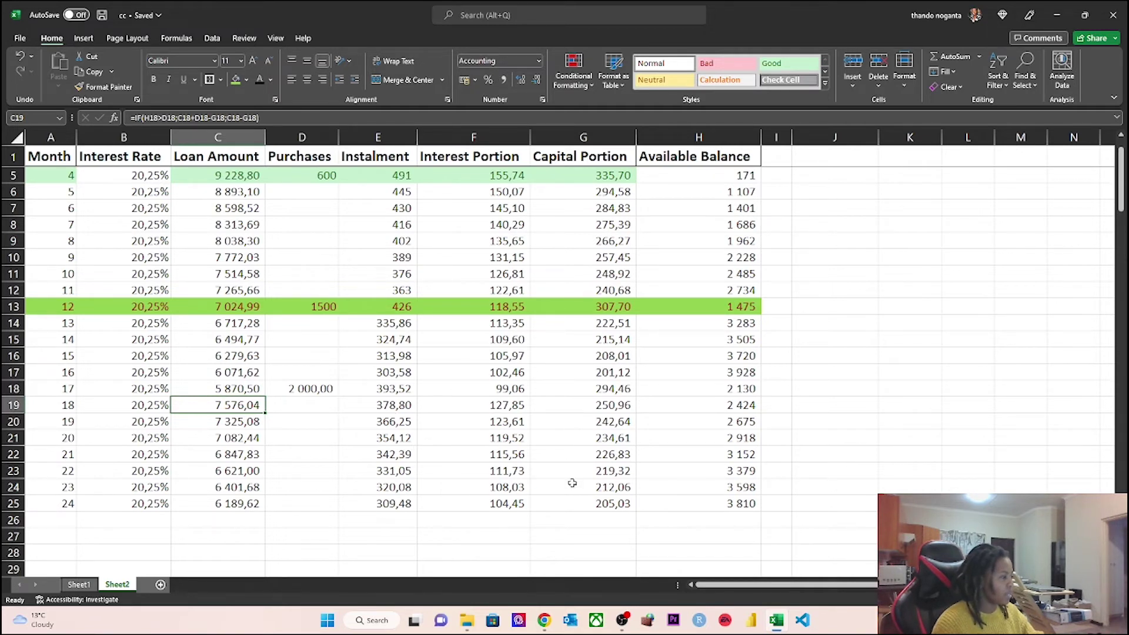
left_click_drag(96, 502, 696, 502)
scroll(696, 502, "up", 1)
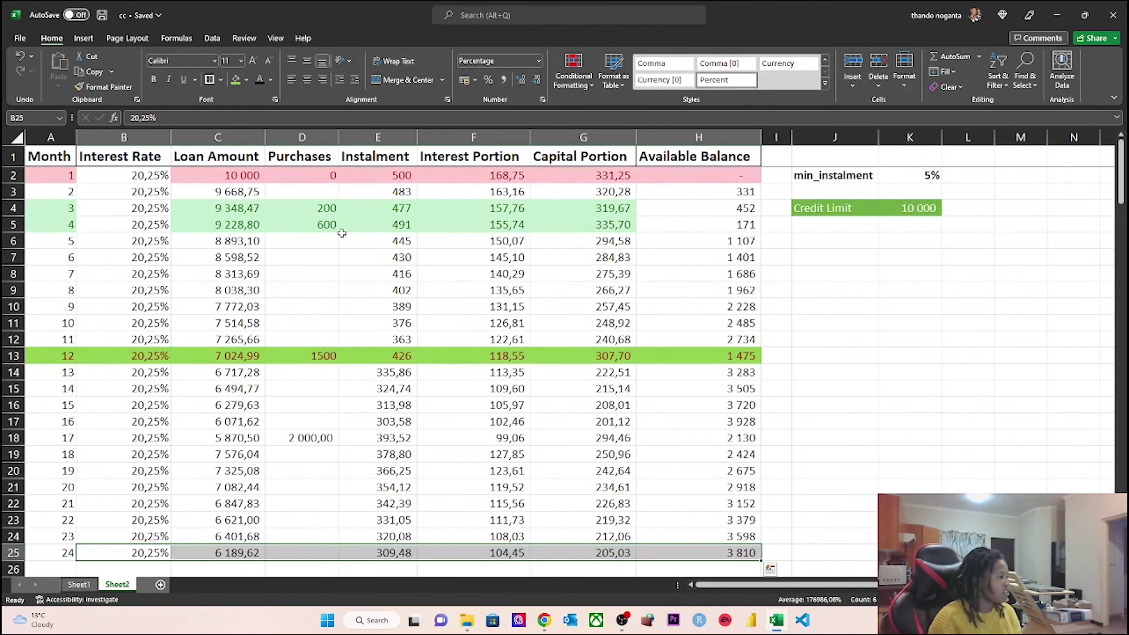
scroll(349, 321, "down", 2)
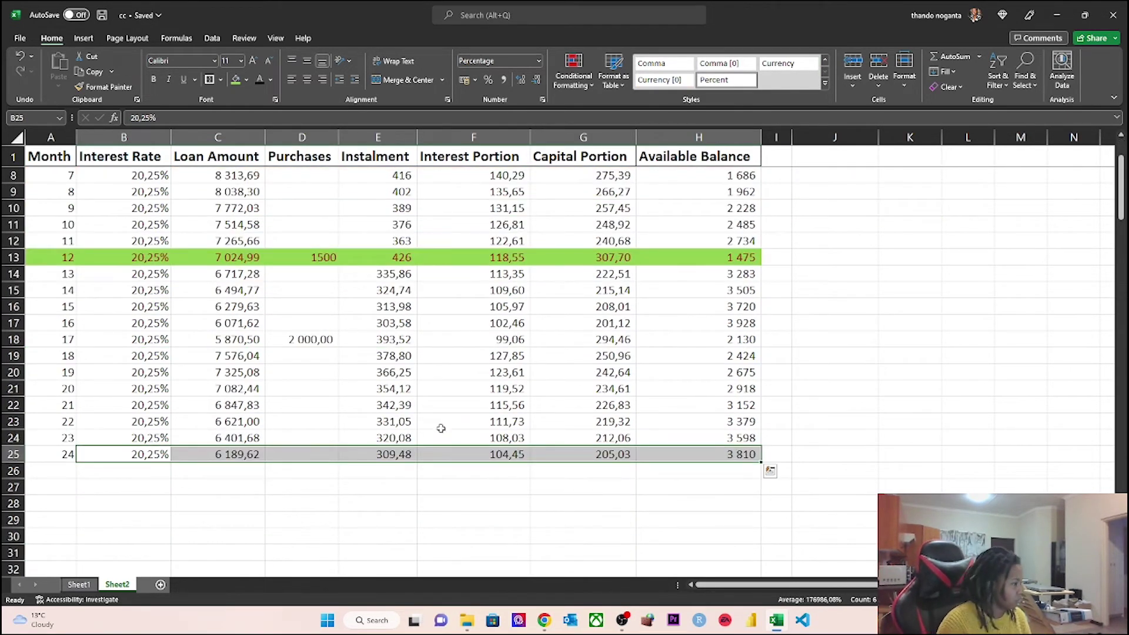
left_click(233, 456)
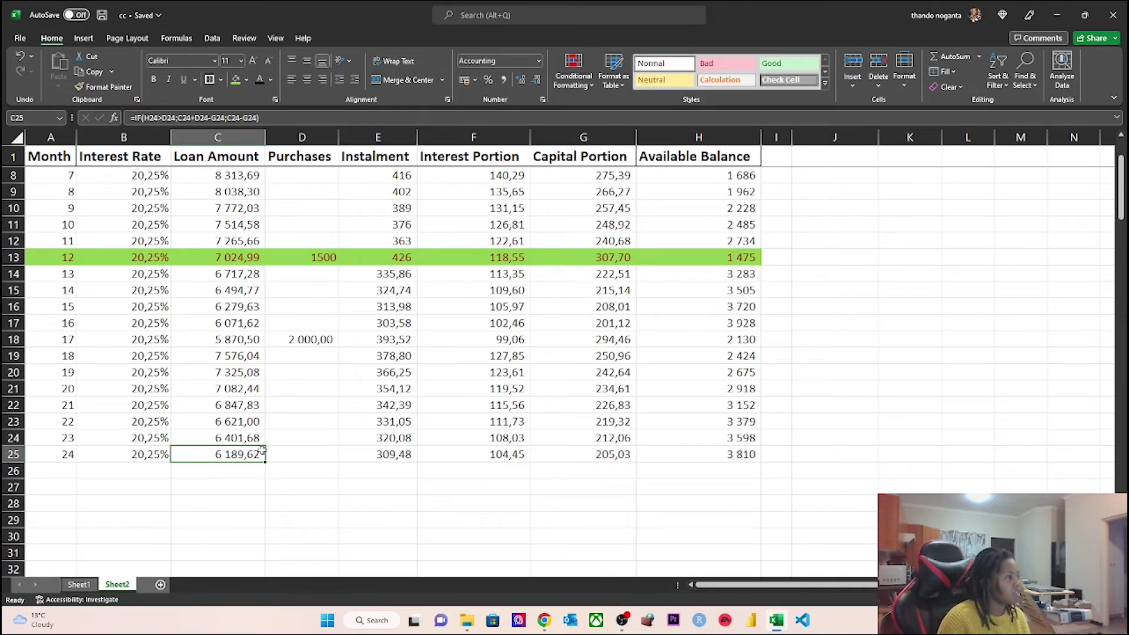
left_click(500, 454)
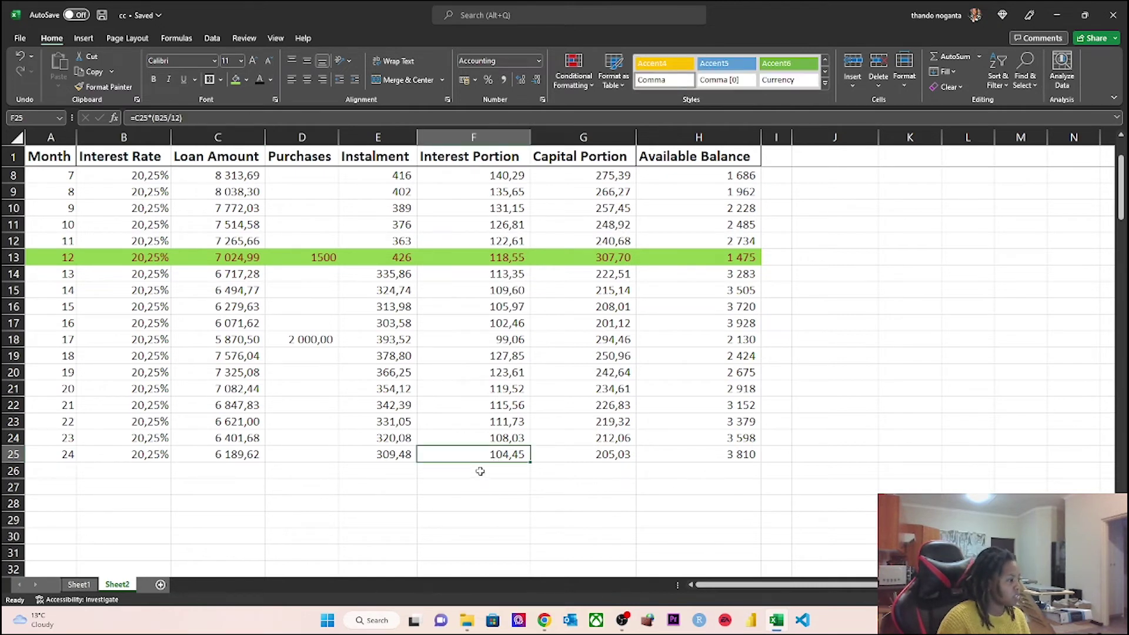
left_click(399, 456)
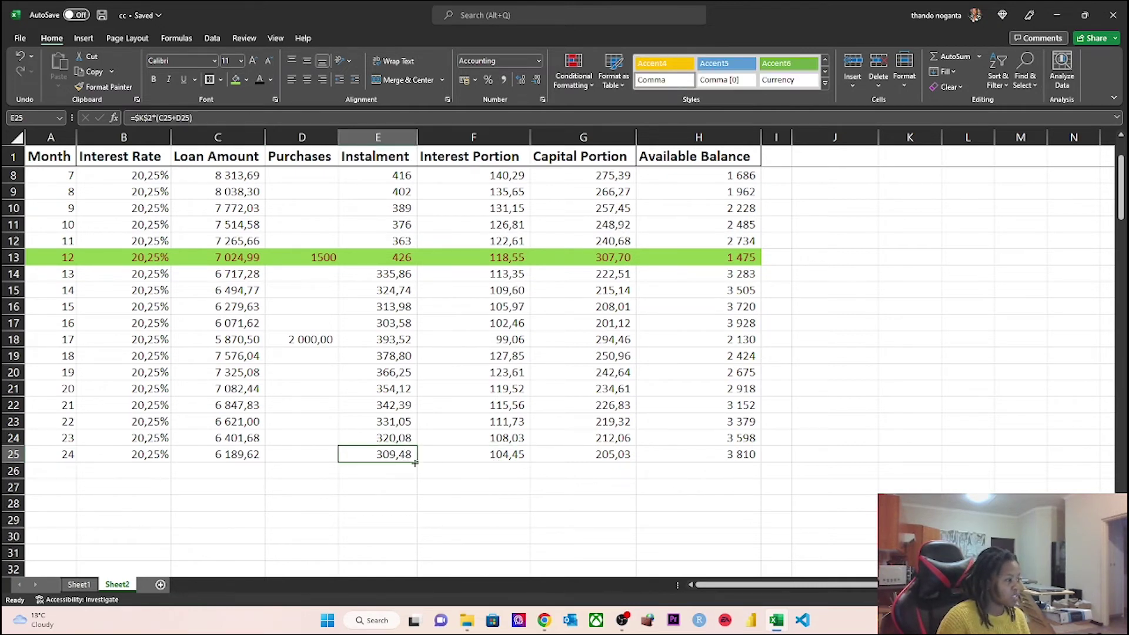
left_click(613, 460)
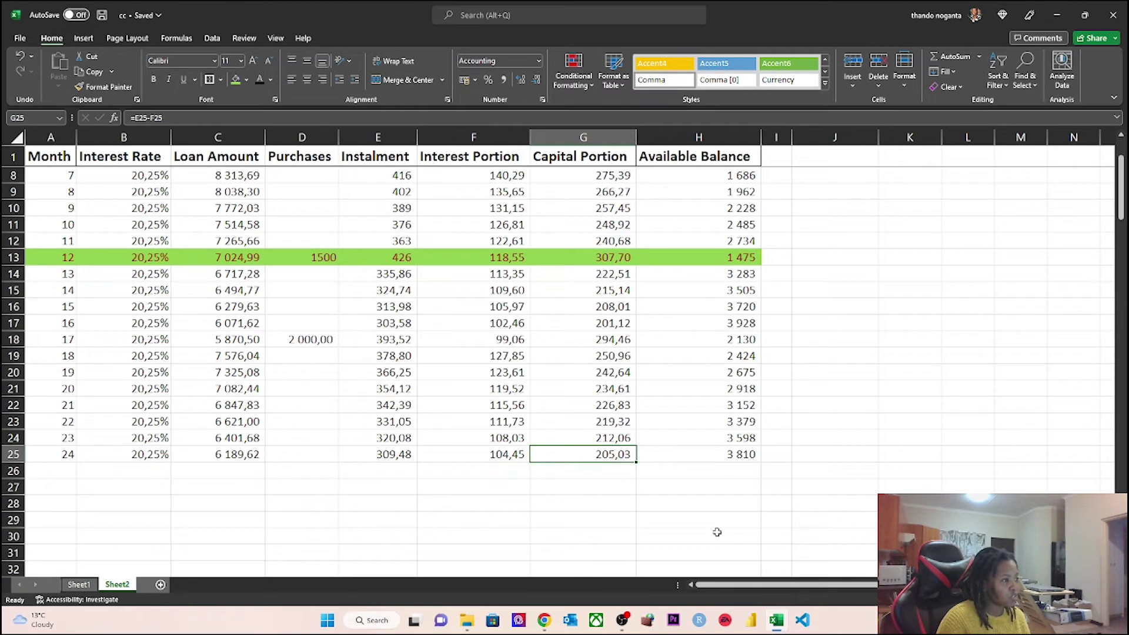
left_click(738, 461)
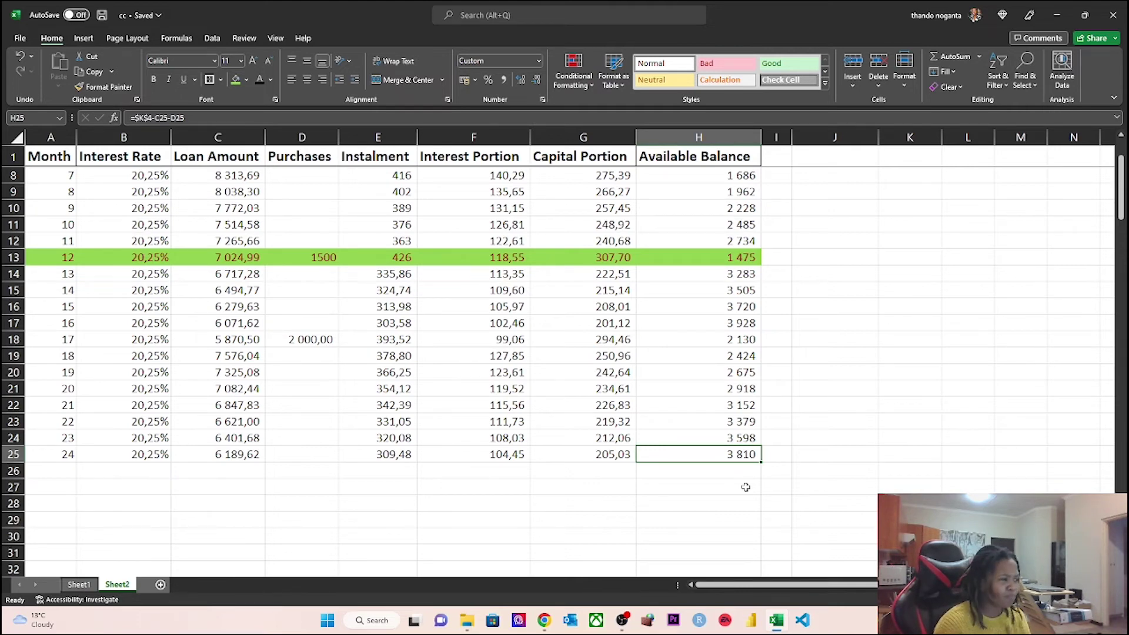
scroll(738, 475, "up", 2)
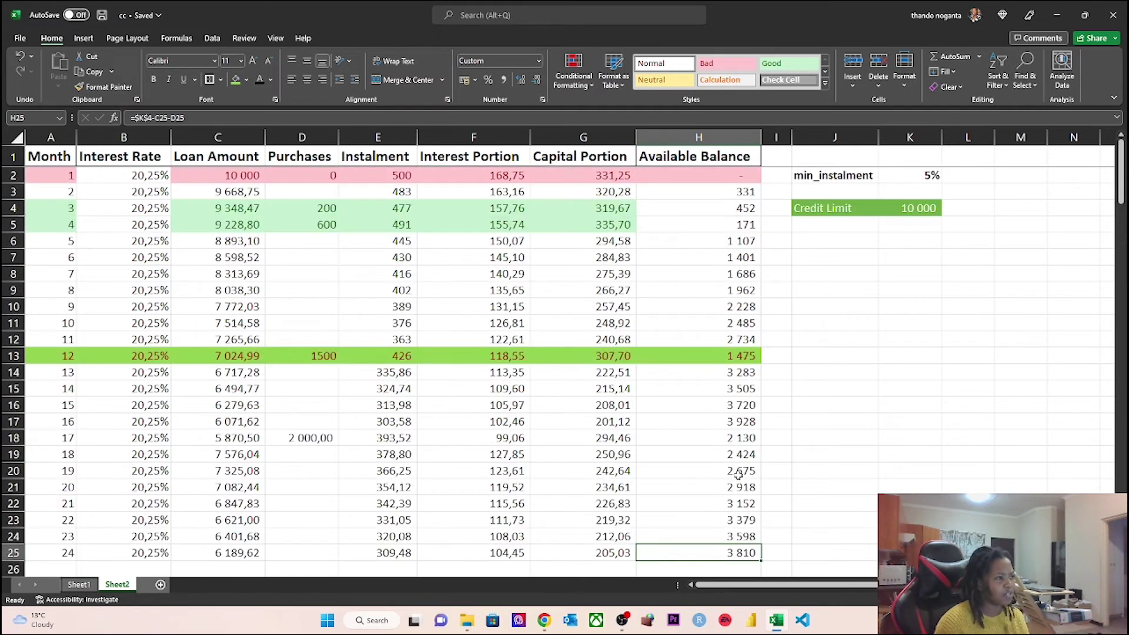
left_click(881, 440)
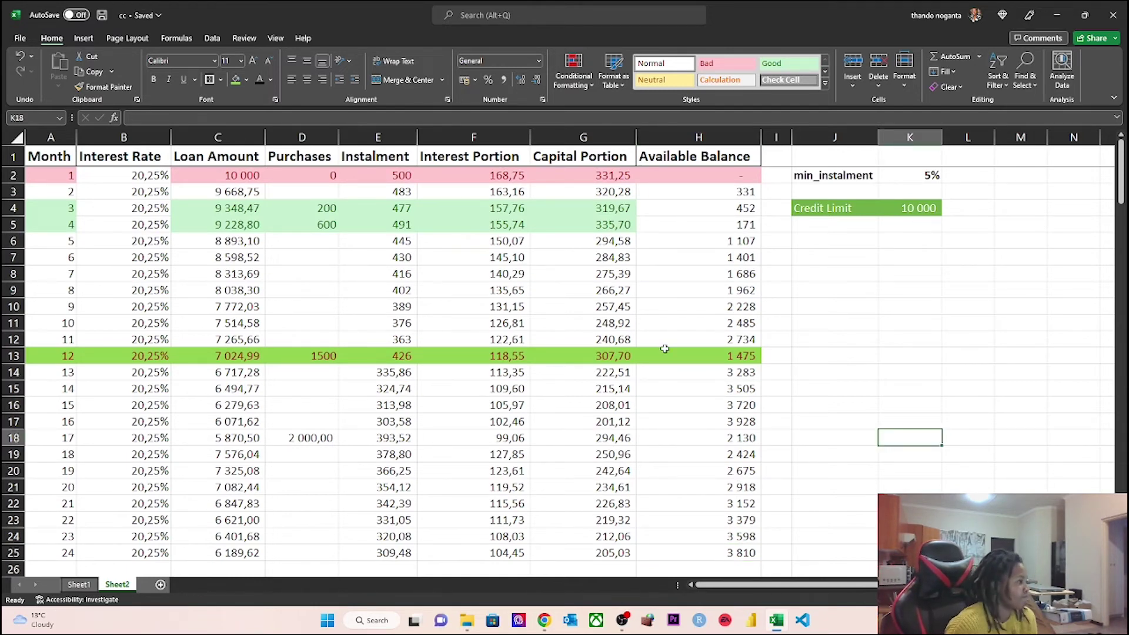
scroll(545, 317, "down", 1)
scroll(545, 318, "up", 1)
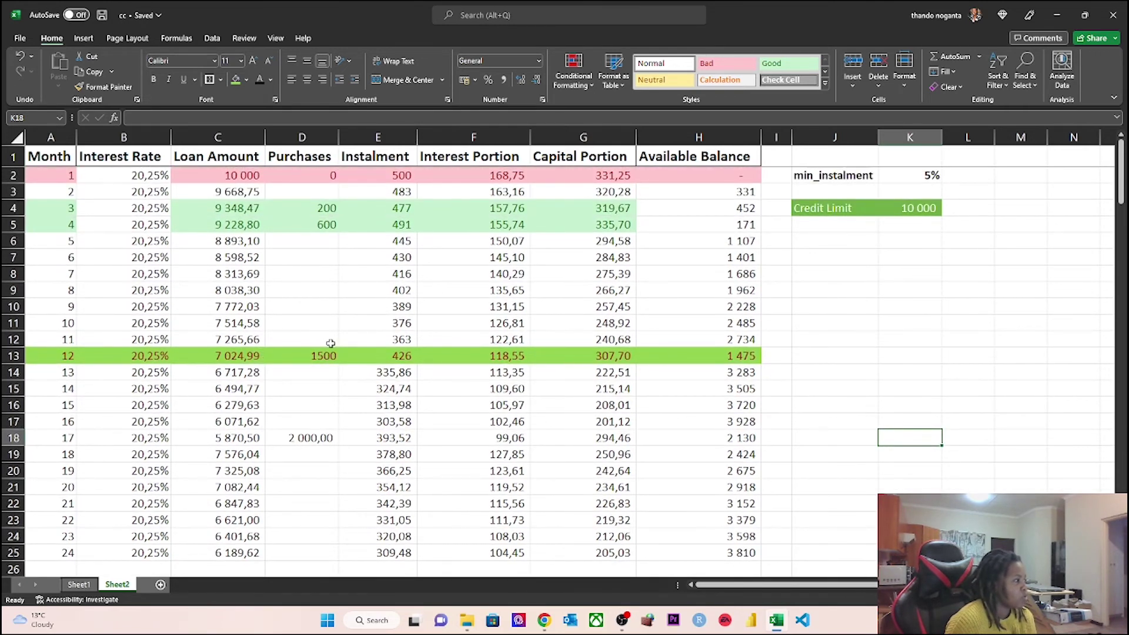
left_click(498, 261)
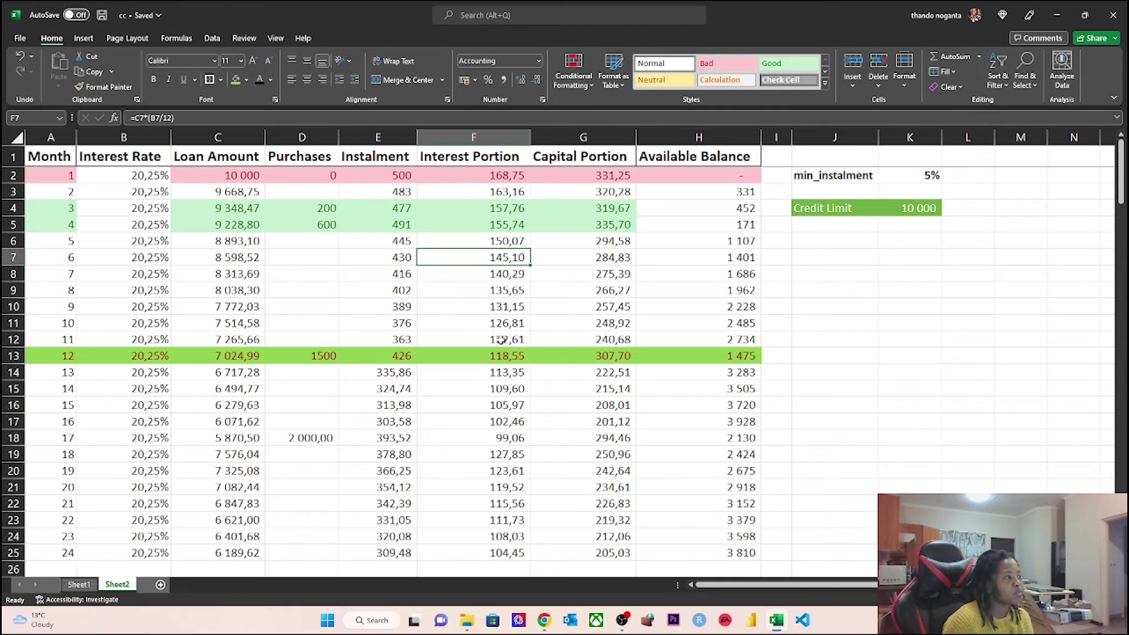
left_click(385, 323)
left_click(477, 330)
left_click_drag(476, 330, 580, 327)
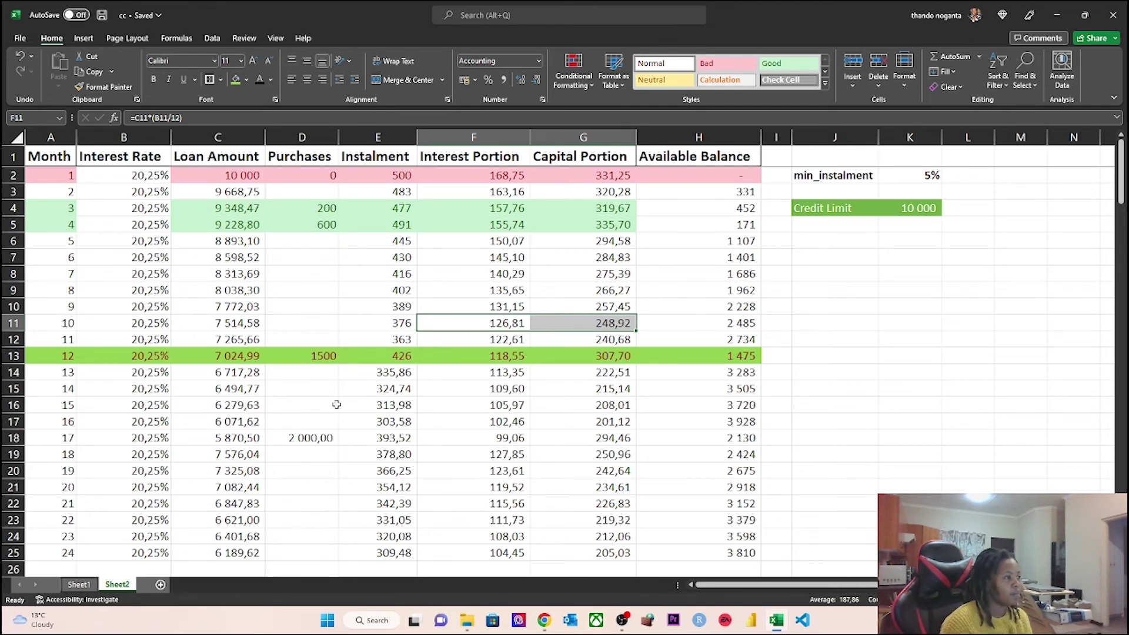
scroll(554, 459, "down", 1)
scroll(554, 459, "up", 1)
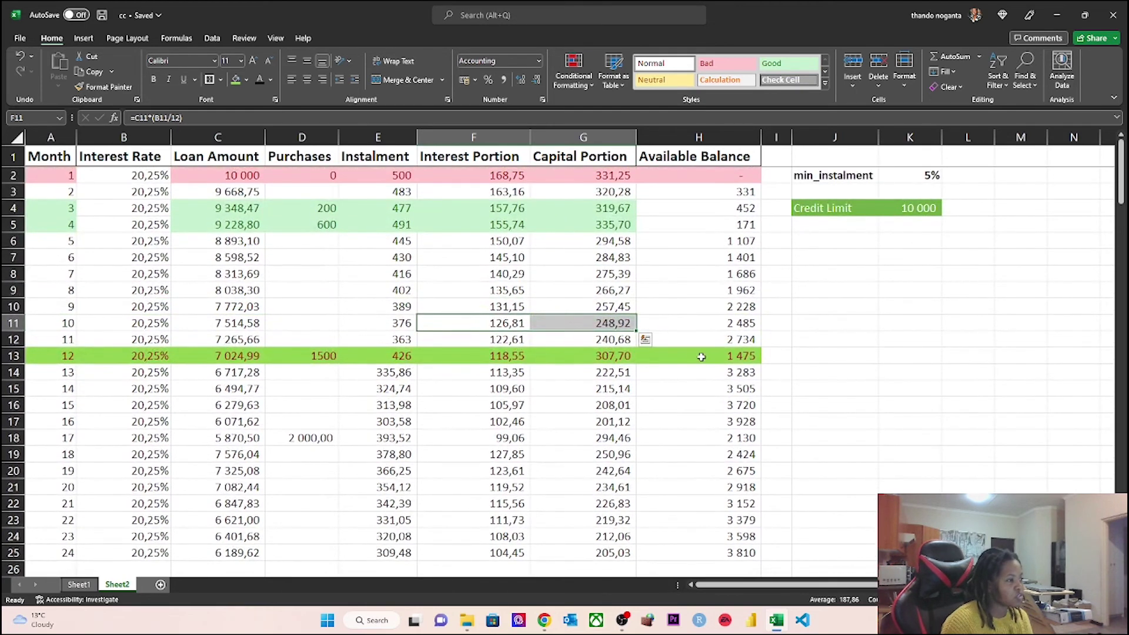
left_click(711, 390)
left_click(703, 486)
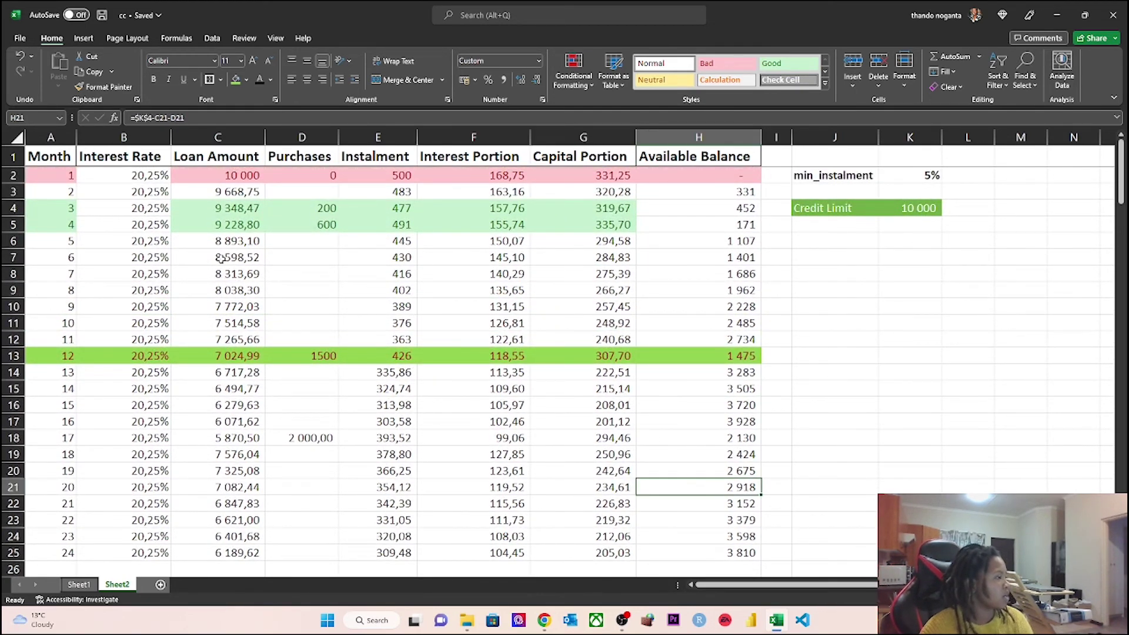
left_click_drag(738, 276, 741, 326)
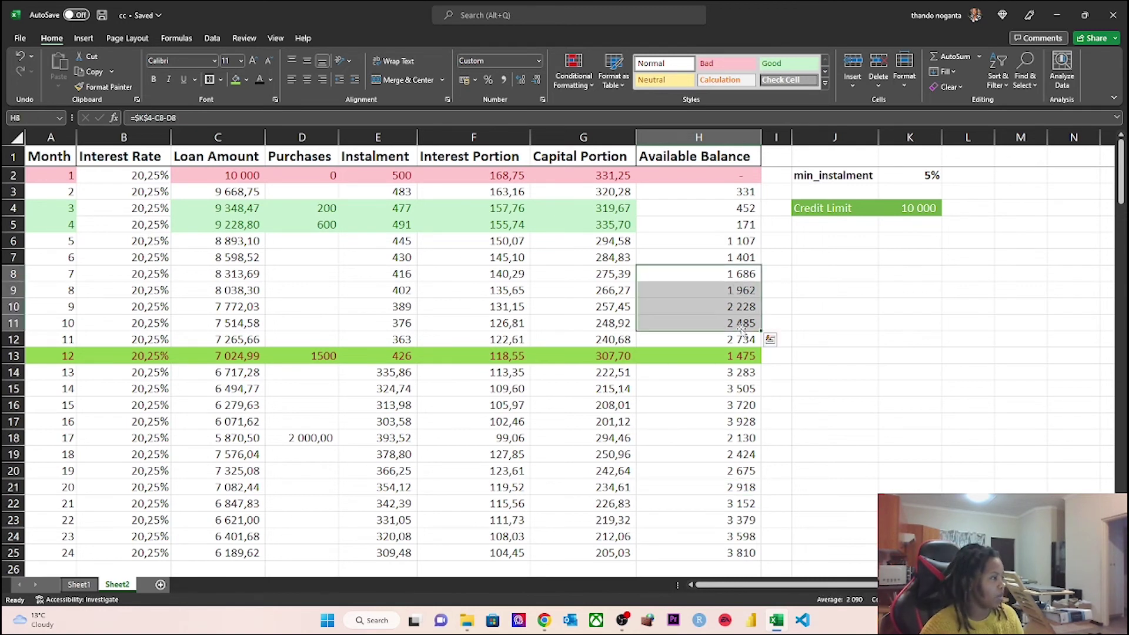
left_click_drag(507, 275, 502, 332)
left_click(403, 137)
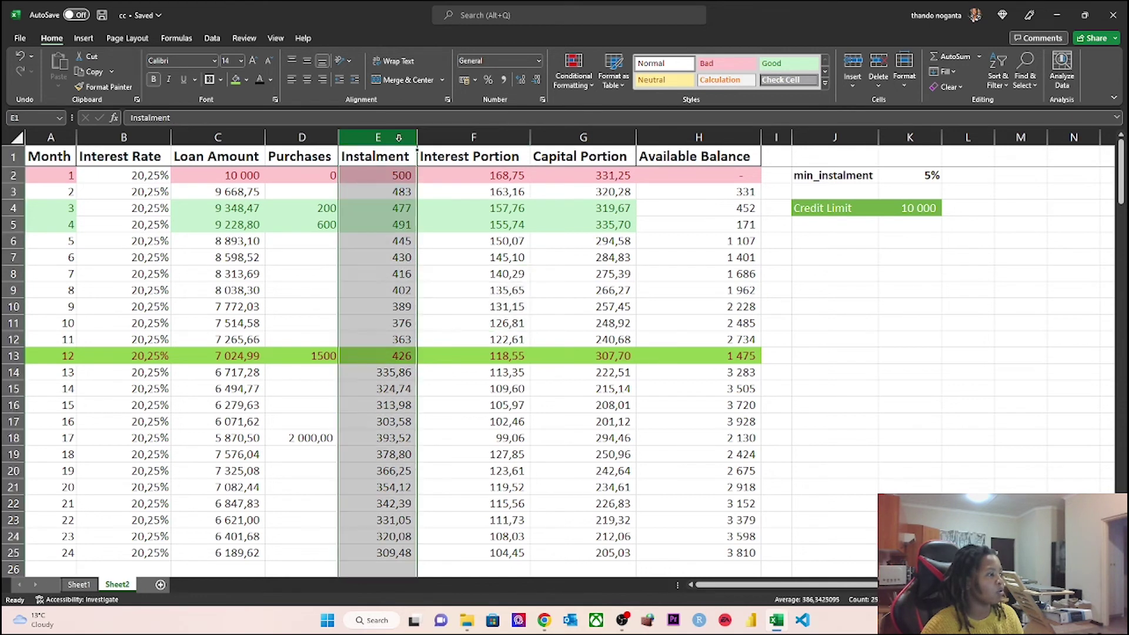
left_click_drag(403, 137, 429, 135)
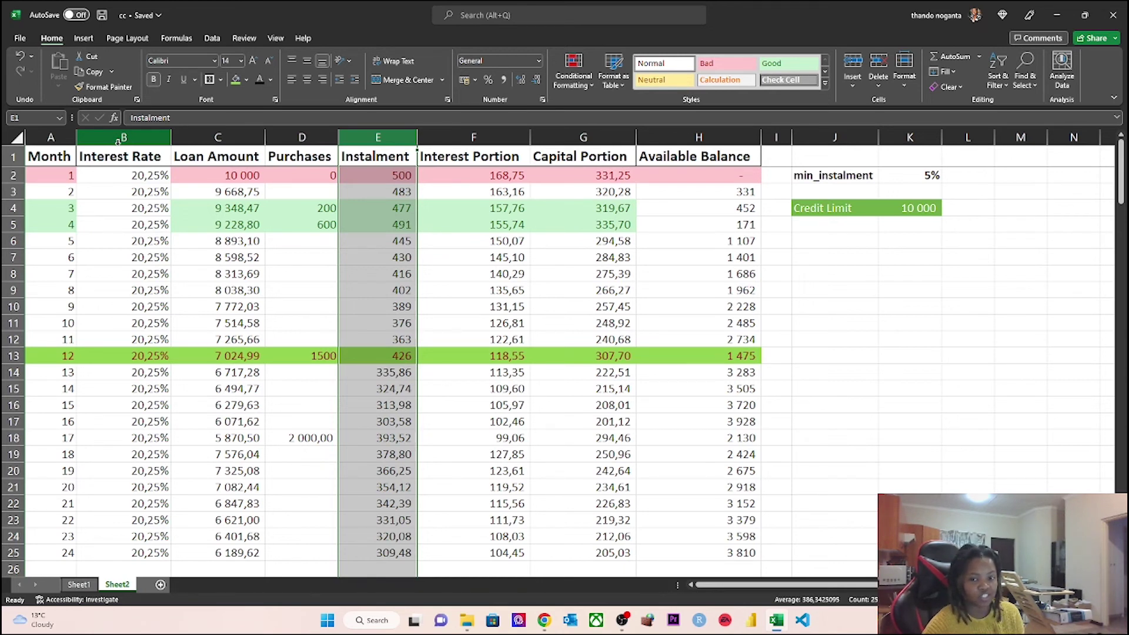
left_click(506, 230)
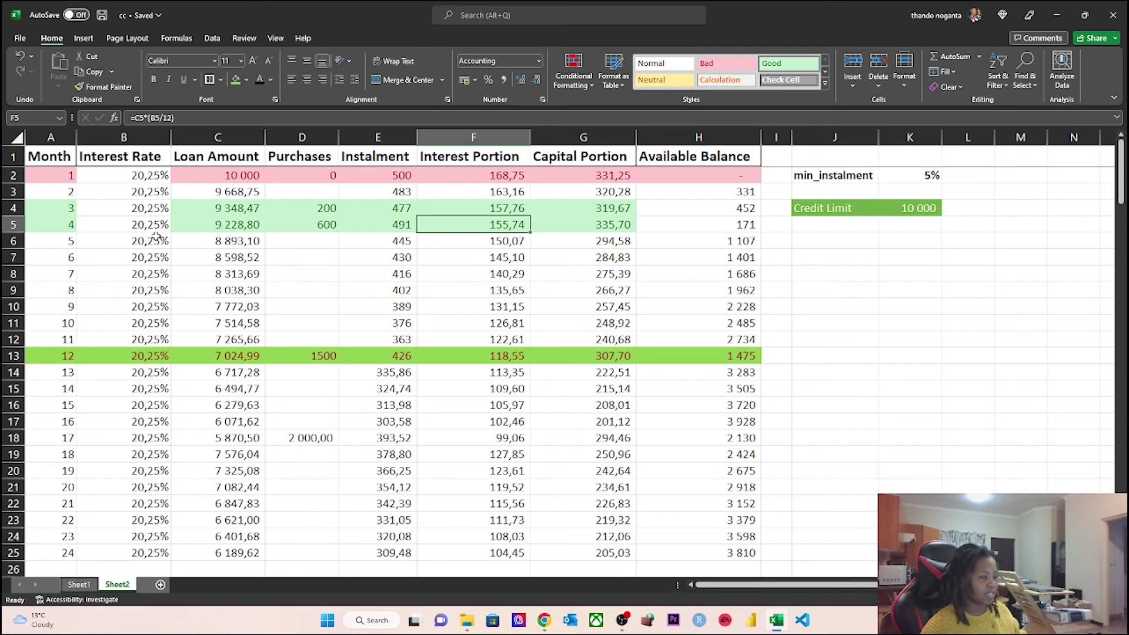
left_click_drag(383, 223, 561, 227)
left_click(388, 232)
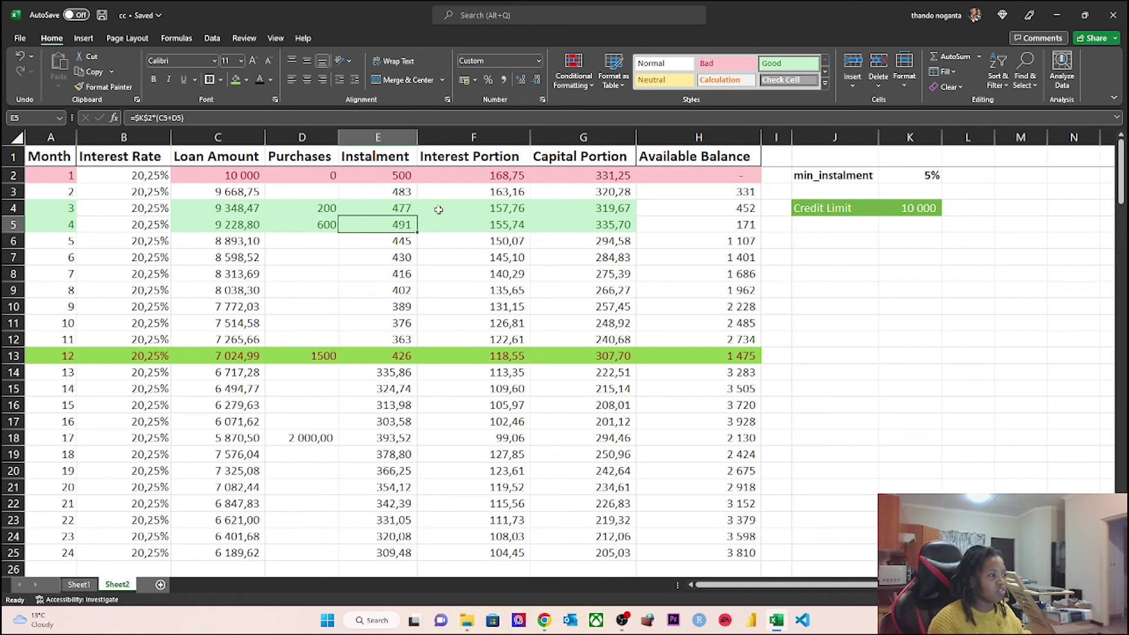
left_click(509, 193)
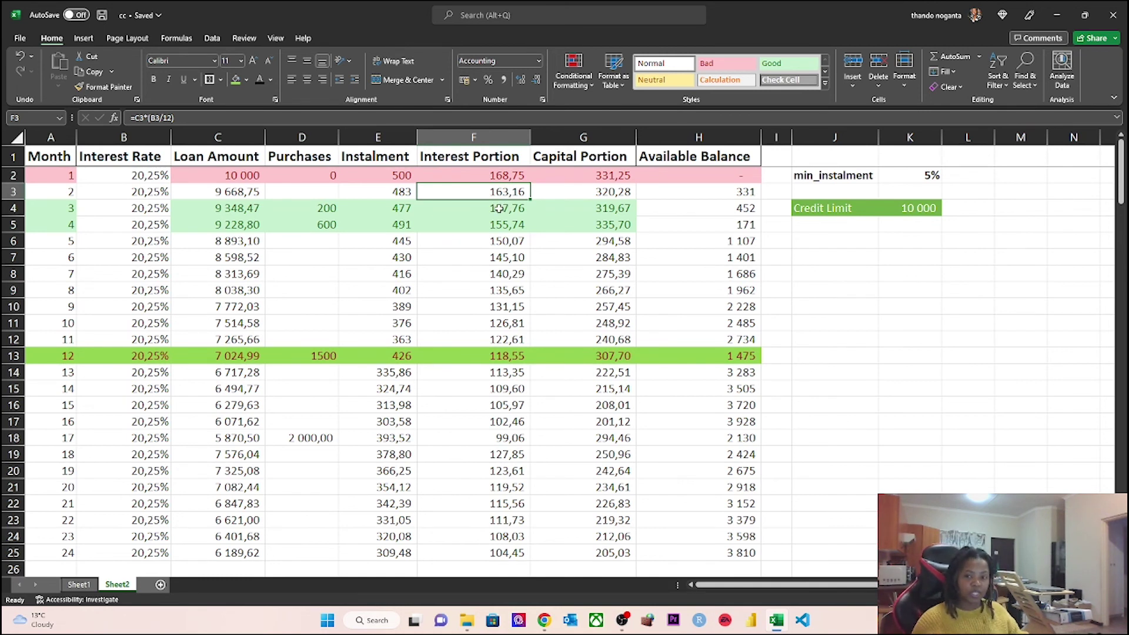
left_click(416, 192)
left_click_drag(416, 192, 441, 193)
left_click(400, 192)
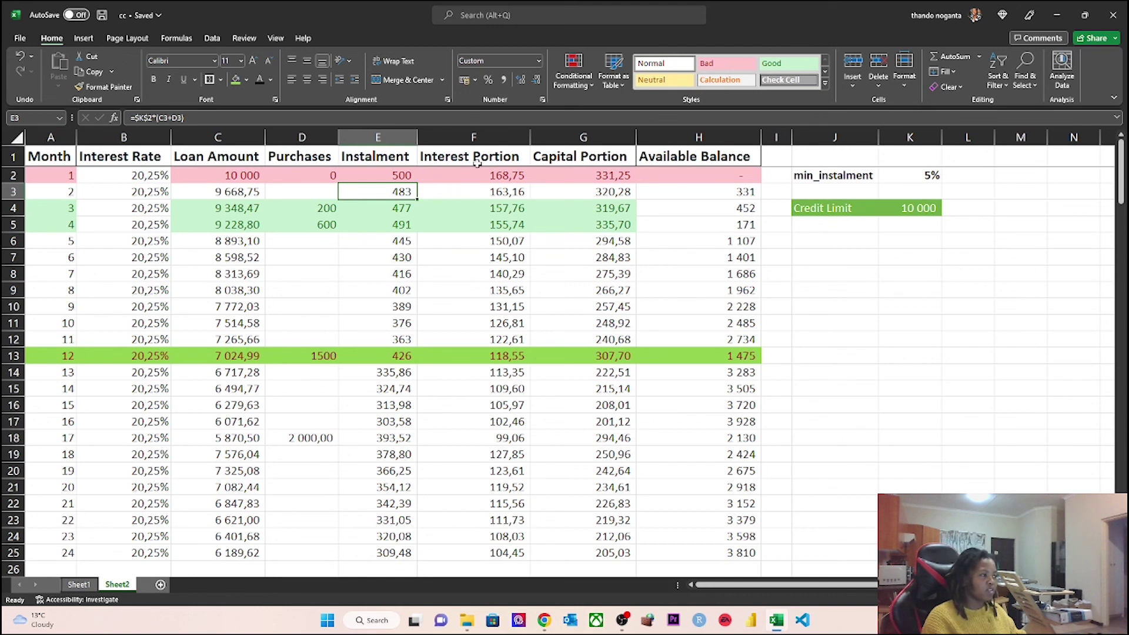
left_click(475, 139)
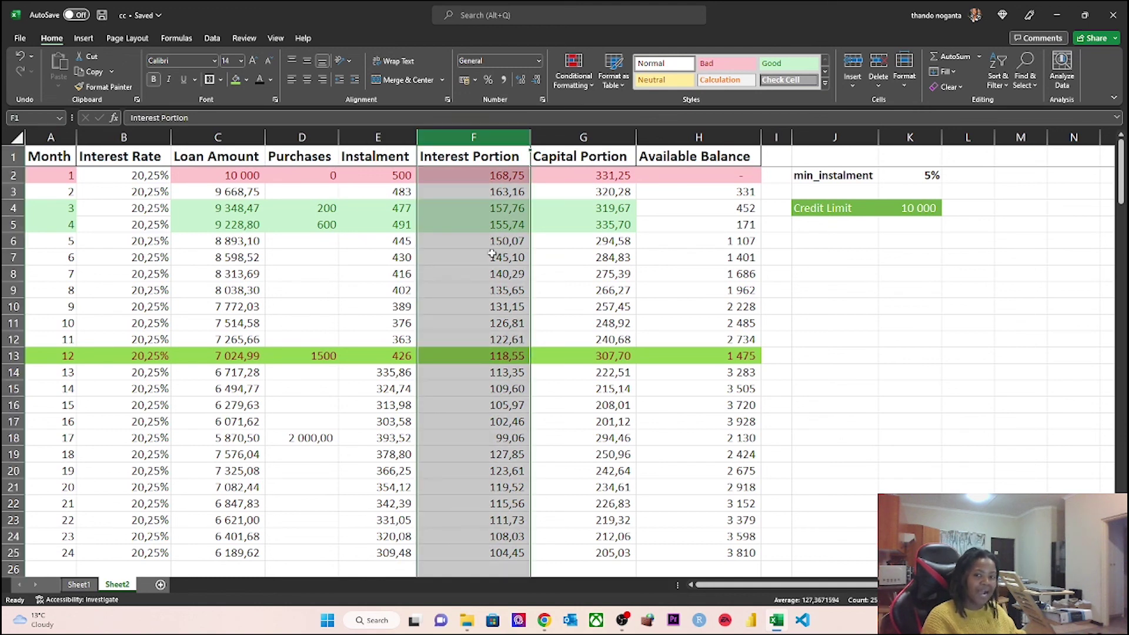